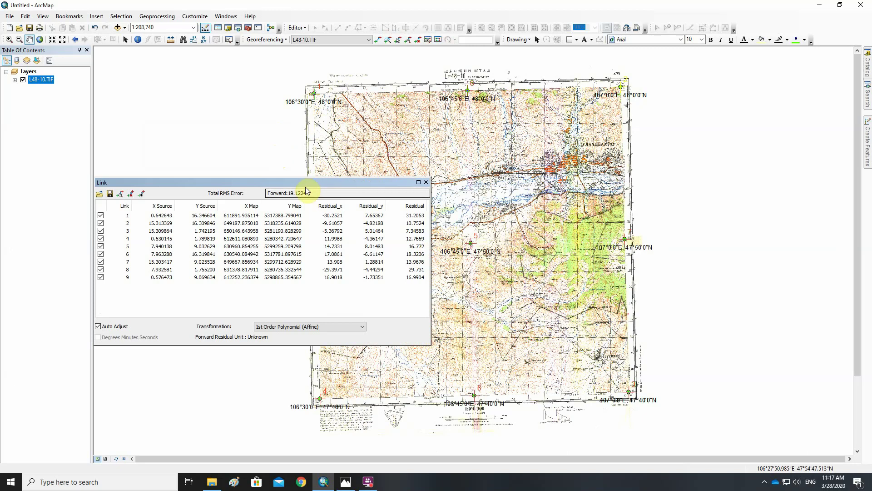
Examine the total RMS error and the residual of each of the nine control points in the link table
{"action": "left_click_drag", "start_coordinate": [303, 183], "coordinate": [260, 151]}
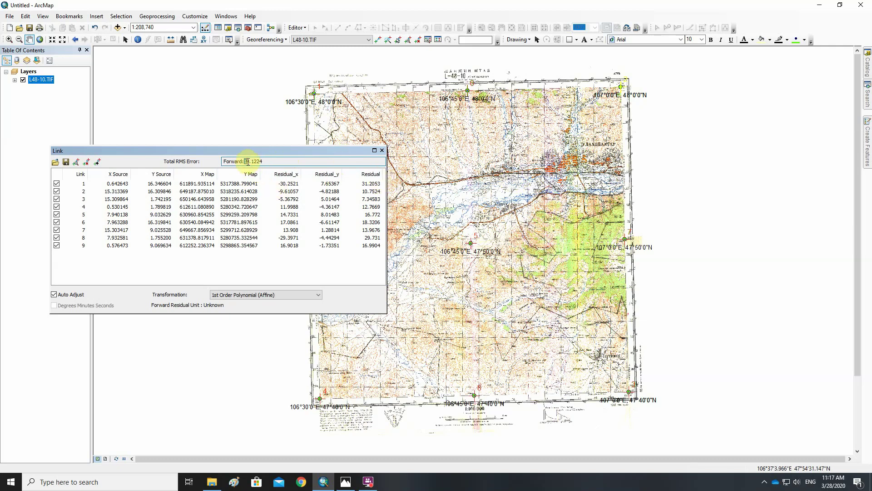
{"action": "left_click", "coordinate": [267, 161]}
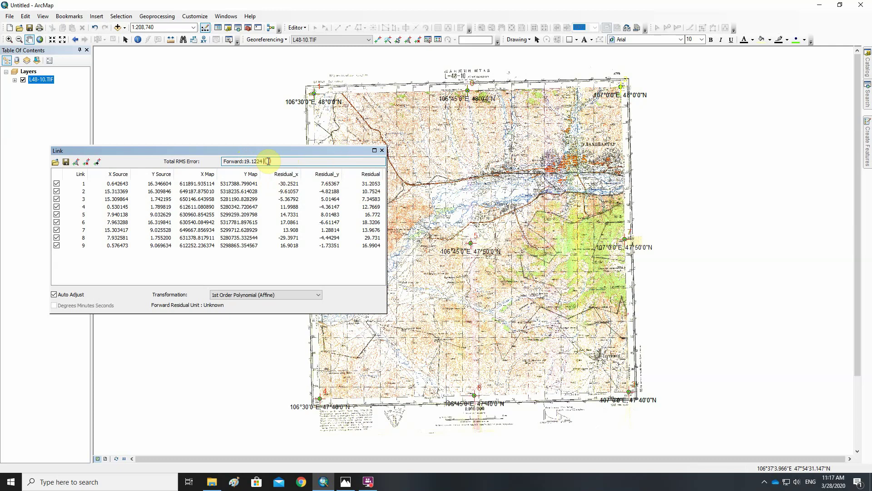
{"action": "left_click_drag", "start_coordinate": [274, 151], "coordinate": [262, 132]}
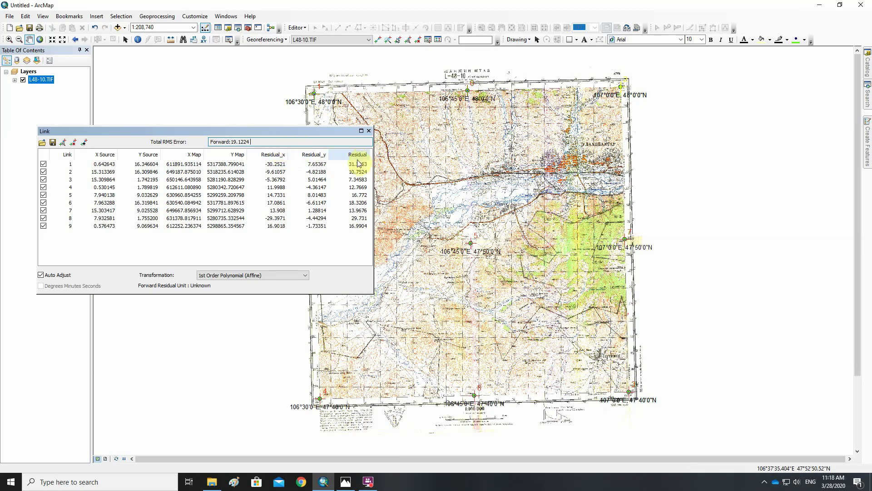
{"action": "left_click", "coordinate": [352, 226]}
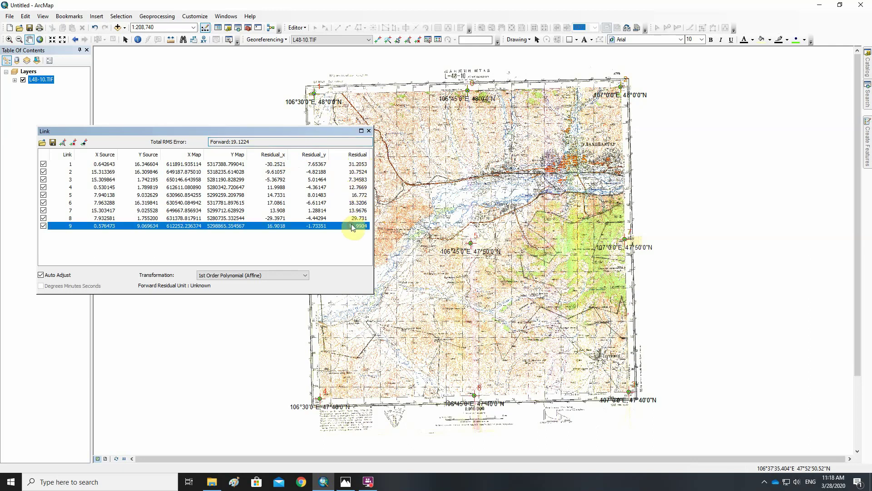
{"action": "left_click", "coordinate": [353, 218]}
{"action": "left_click", "coordinate": [354, 210]}
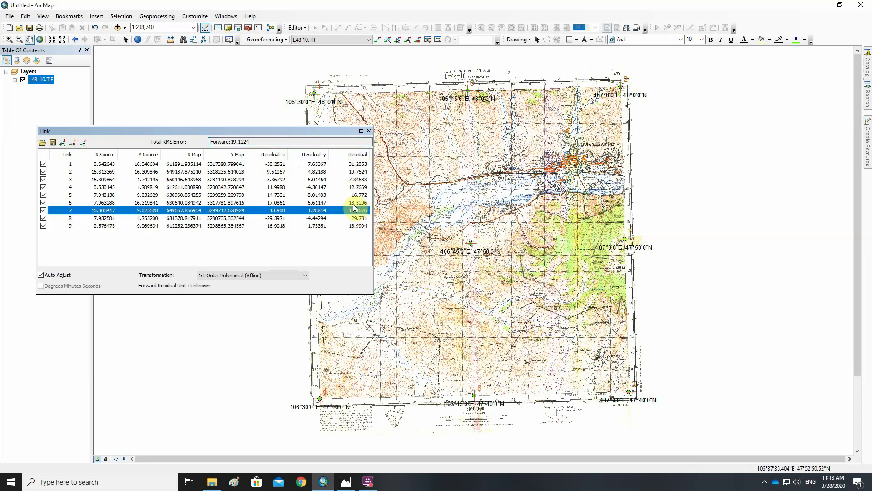
{"action": "left_click", "coordinate": [354, 202]}
{"action": "left_click", "coordinate": [354, 194]}
{"action": "left_click", "coordinate": [355, 187]}
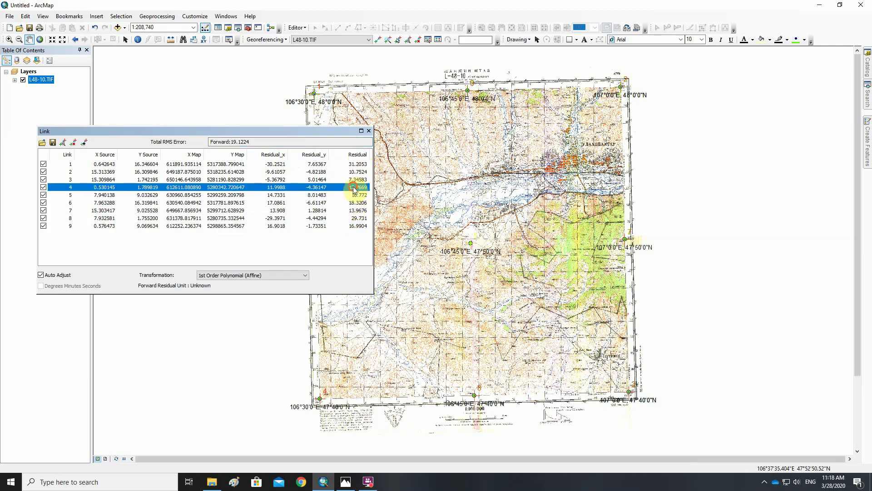
{"action": "left_click", "coordinate": [354, 180]}
{"action": "left_click", "coordinate": [355, 172]}
{"action": "left_click", "coordinate": [355, 164]}
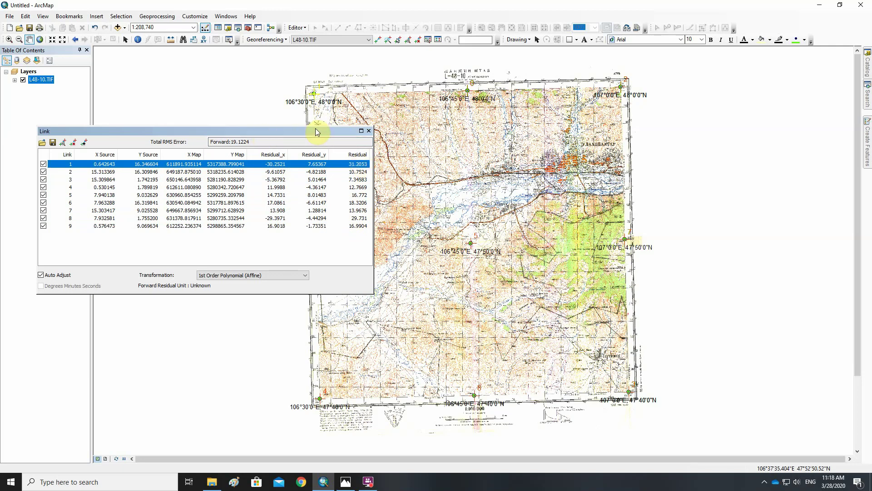
Start saving the map document and create a new folder named Done inside GIS LESSON
{"action": "left_click", "coordinate": [30, 29]}
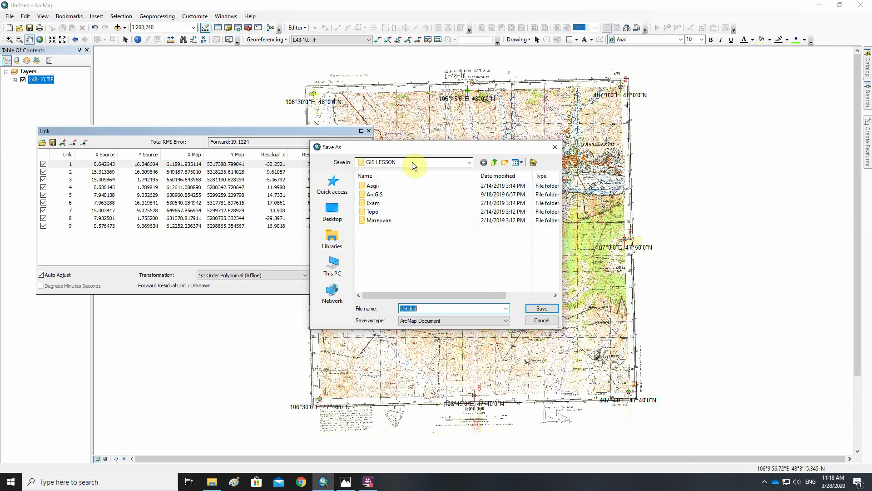
{"action": "left_click", "coordinate": [503, 163]}
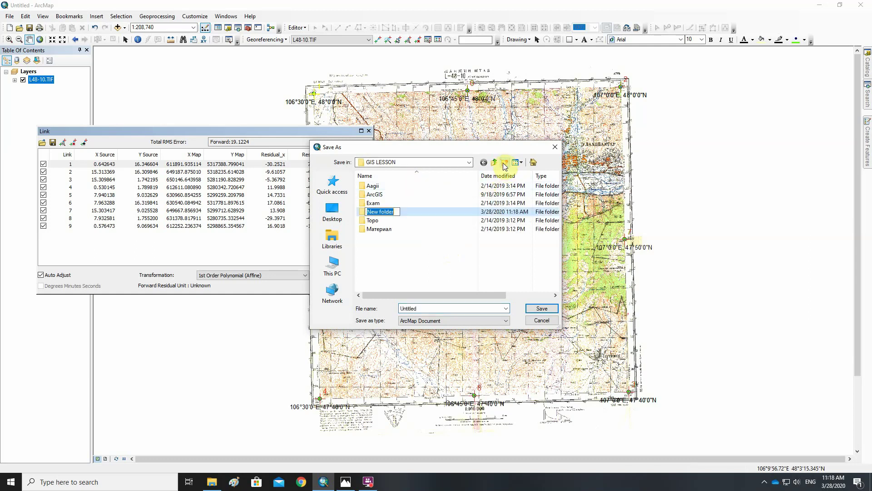
{"action": "type", "text": "Done"}
{"action": "key", "text": "Return"}
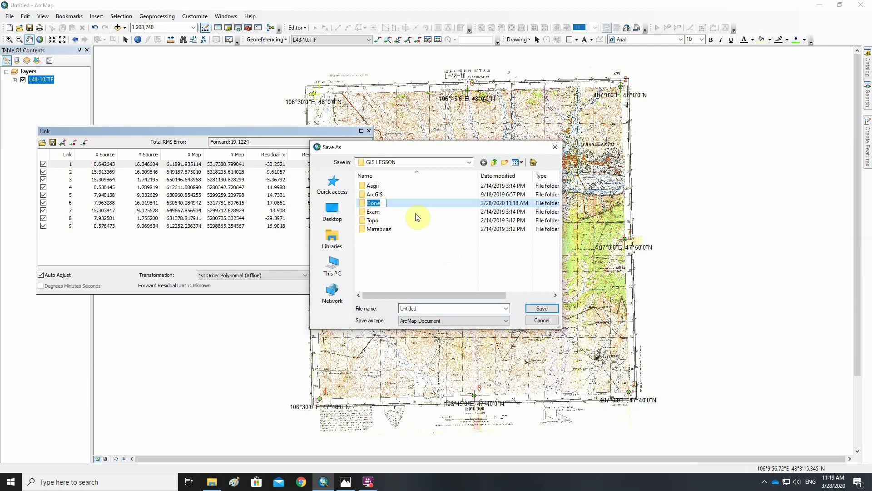
Save the map document under the file name Georeferencing
{"action": "left_click", "coordinate": [415, 308]}
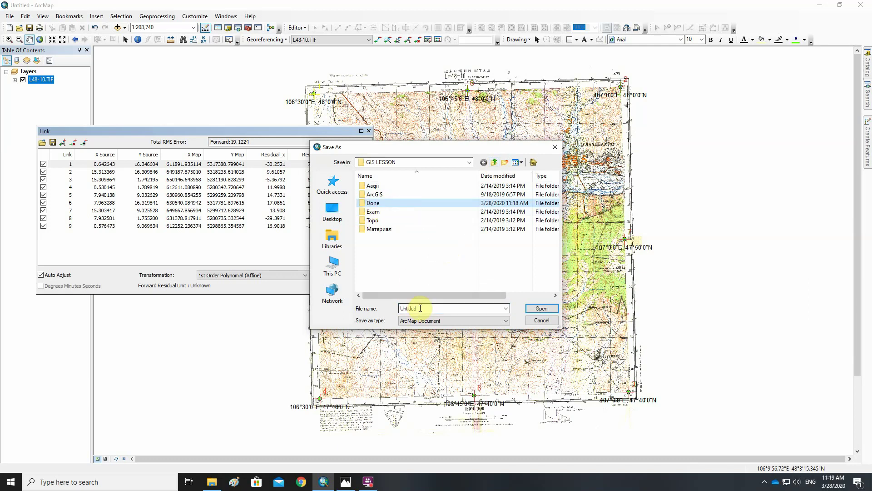
{"action": "double_click", "coordinate": [419, 308]}
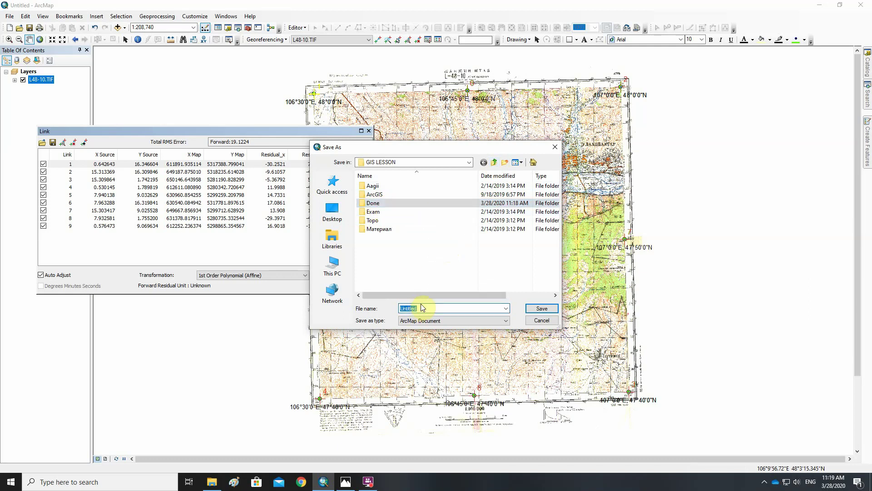
{"action": "type", "text": "Gep"}
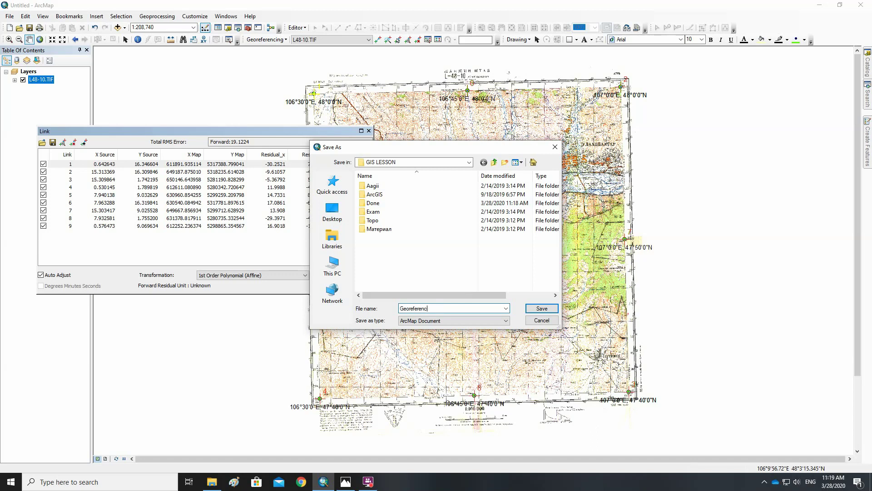
{"action": "left_click", "coordinate": [533, 309]}
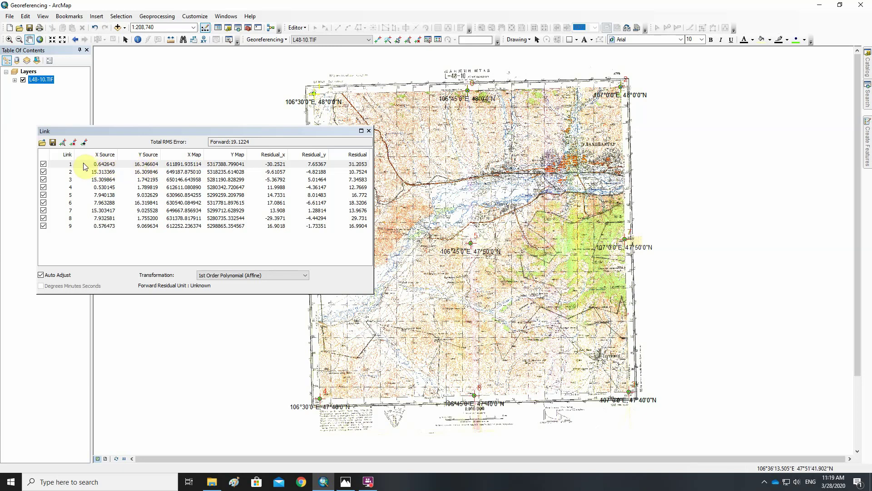
Delete link 1, the map's northwest corner control point, and close the link table
{"action": "left_click", "coordinate": [59, 164]}
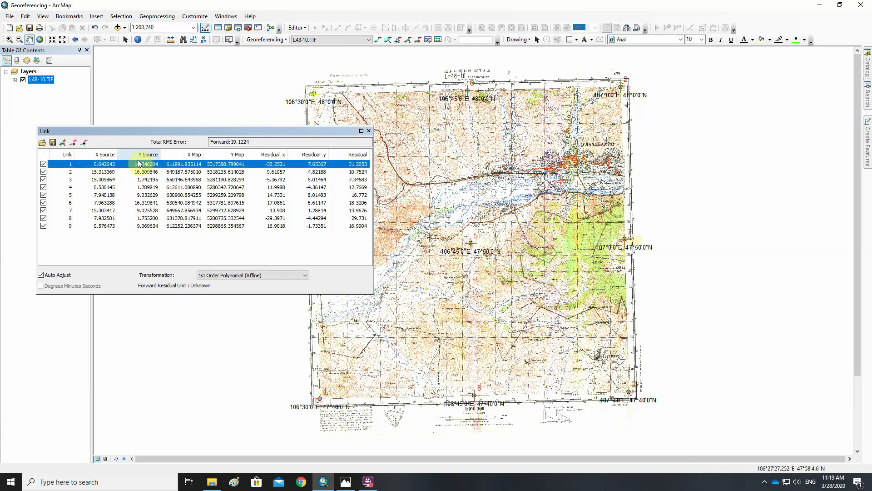
{"action": "left_click", "coordinate": [73, 143]}
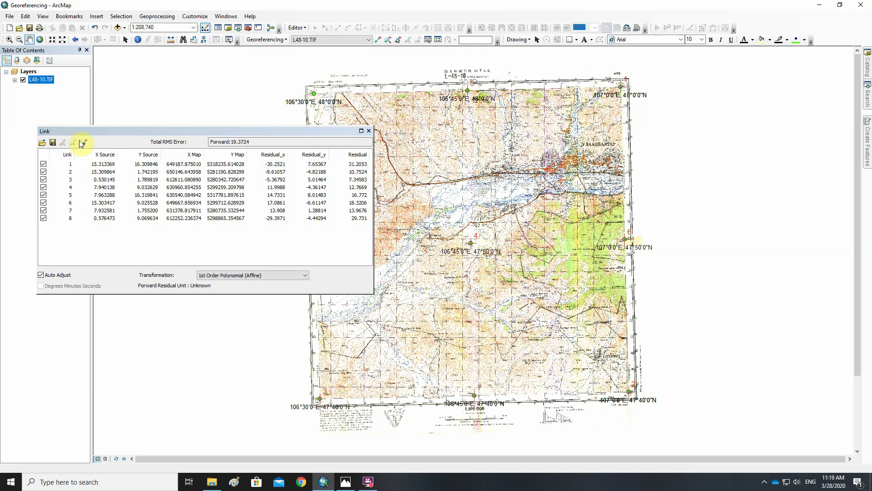
{"action": "left_click", "coordinate": [369, 131]}
Set the Go To XY coordinates to longitude 106°30'0"E and latitude 48°0'0"N for the map's northwest corner
{"action": "left_click", "coordinate": [9, 39]}
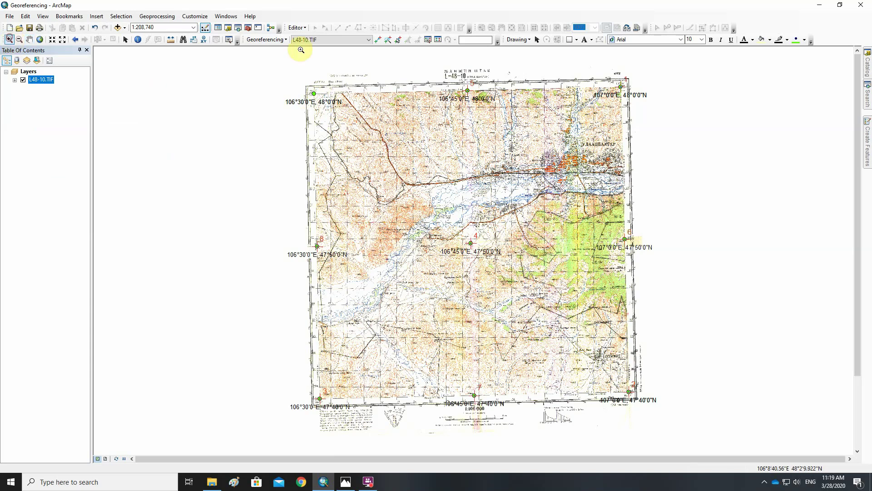
{"action": "left_click_drag", "start_coordinate": [296, 71], "coordinate": [340, 129]}
{"action": "left_click_drag", "start_coordinate": [425, 189], "coordinate": [463, 235]}
{"action": "left_click_drag", "start_coordinate": [444, 189], "coordinate": [515, 247]}
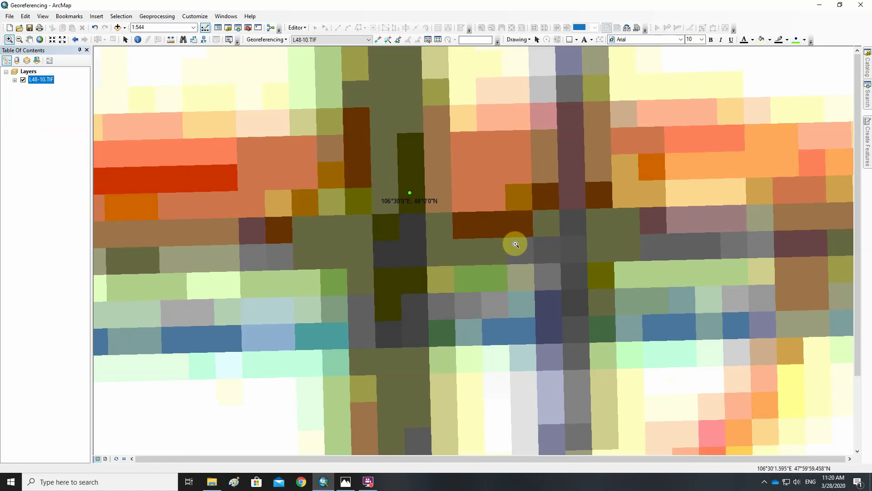
{"action": "left_click", "coordinate": [204, 42]}
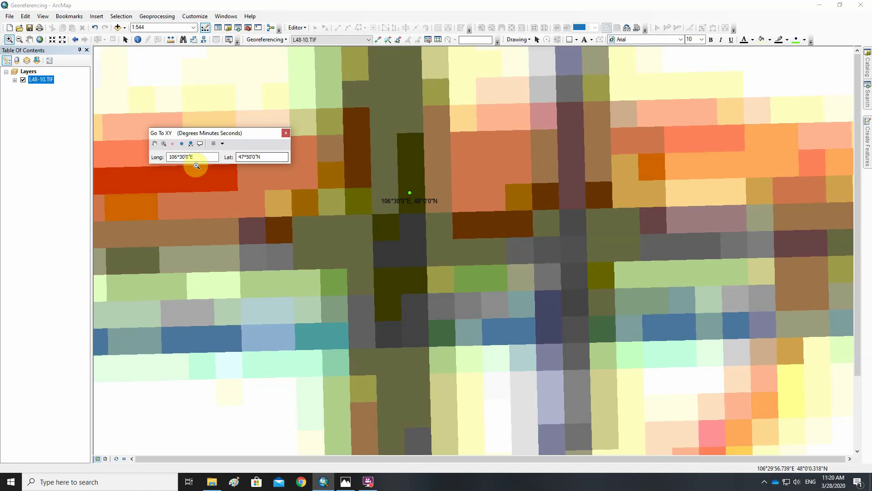
{"action": "left_click", "coordinate": [244, 157]}
{"action": "key", "text": "BackSpace"}
{"action": "type", "text": "8"}
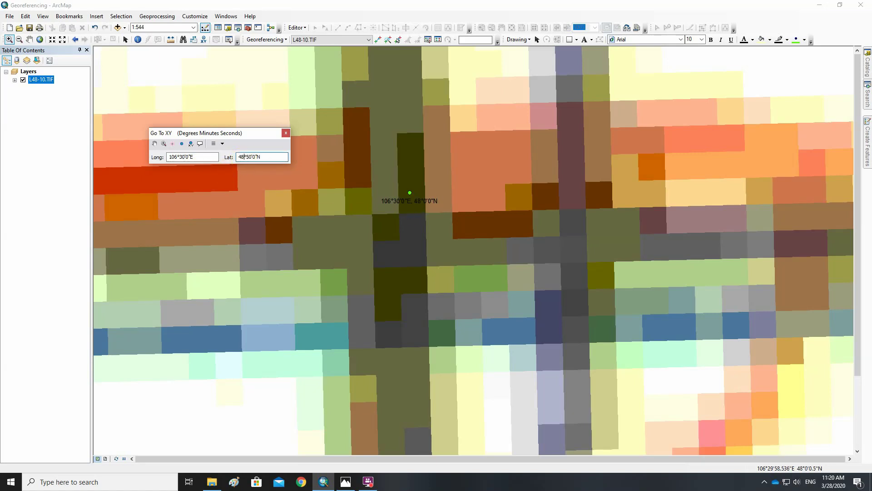
{"action": "left_click", "coordinate": [249, 157]}
{"action": "key", "text": "BackSpace"}
{"action": "type", "text": "0"}
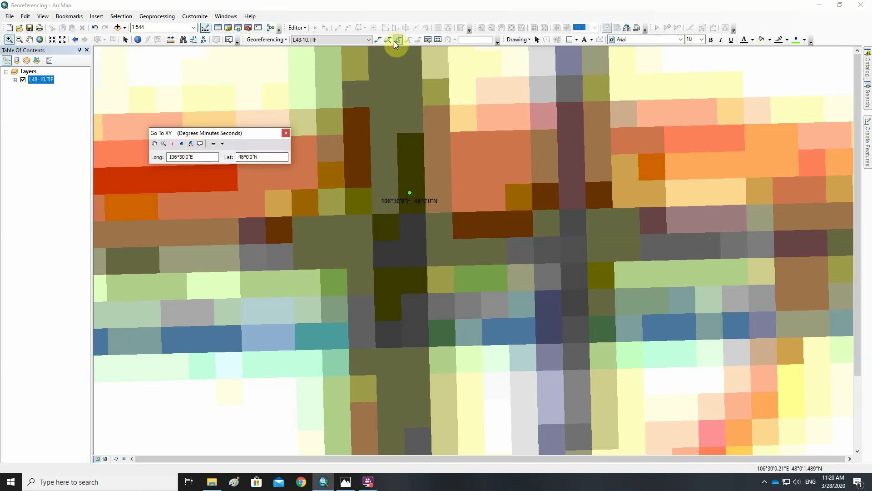
Add a control point linking the northwest grid corner on the raster to the 106°30'0"E, 48°0'0"N marker
{"action": "left_click", "coordinate": [378, 39]}
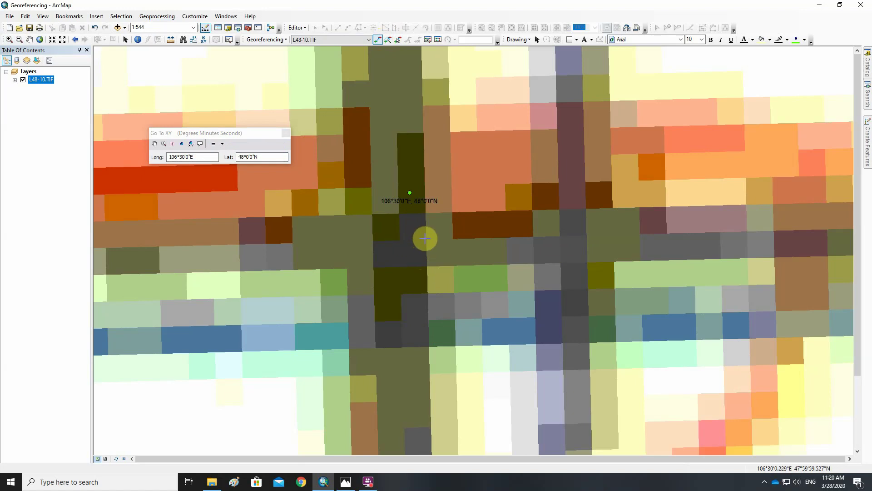
{"action": "left_click", "coordinate": [402, 237]}
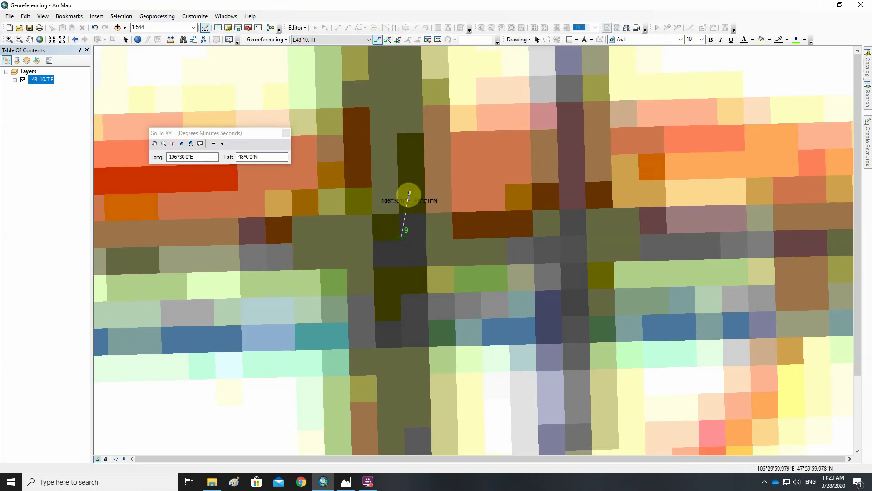
{"action": "left_click", "coordinate": [408, 194]}
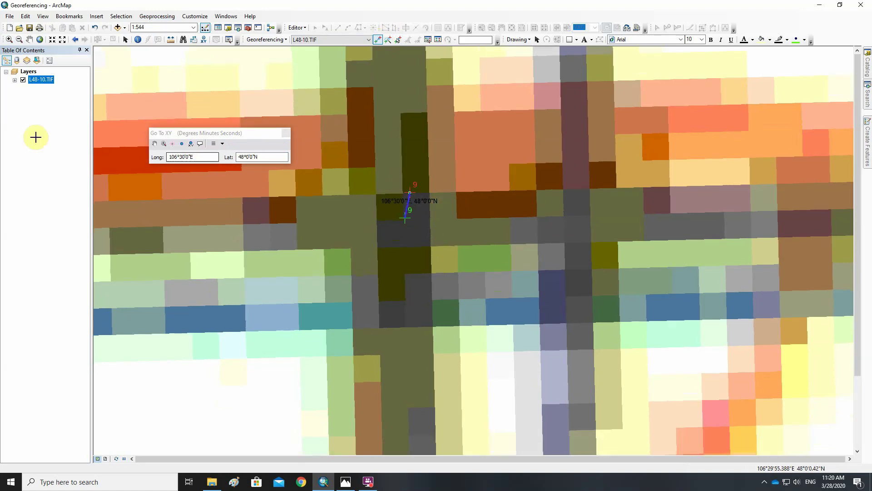
Reopen the link table and delete link 7, the control point at 106°45'0"E, 47°40'0"N
{"action": "right_click", "coordinate": [39, 80]}
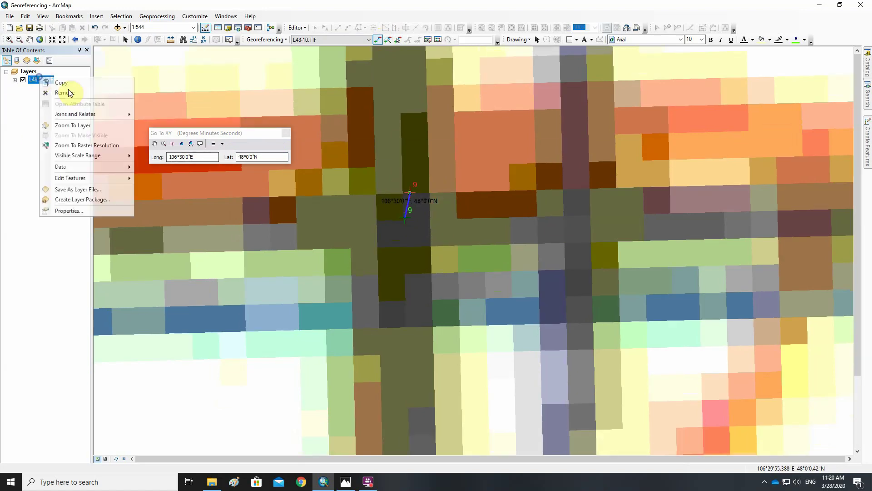
{"action": "left_click", "coordinate": [67, 126]}
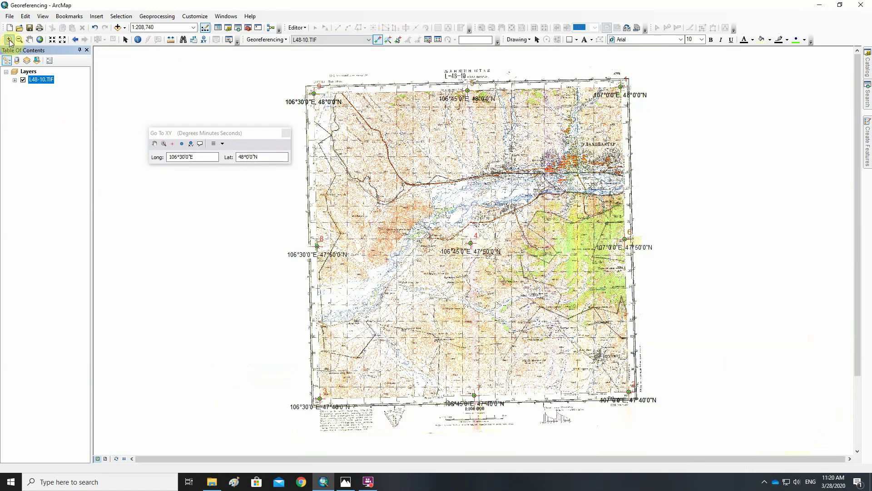
{"action": "left_click", "coordinate": [31, 40]}
{"action": "left_click", "coordinate": [439, 40]}
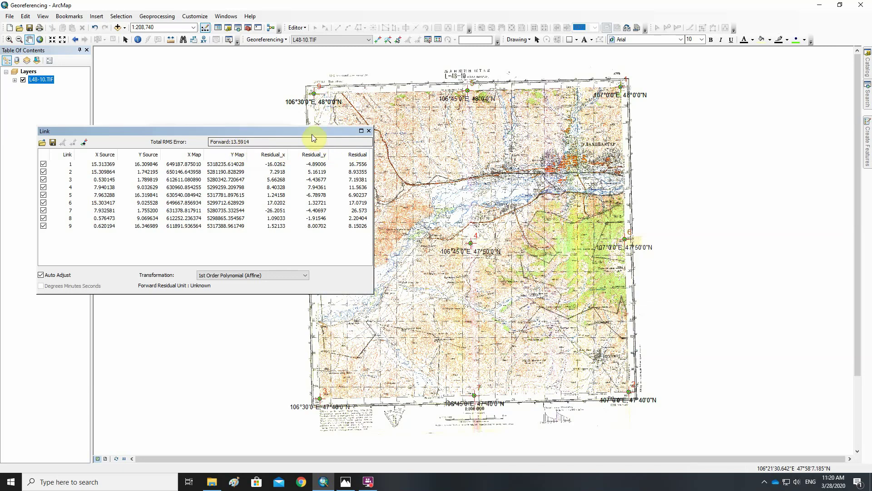
{"action": "left_click_drag", "start_coordinate": [309, 133], "coordinate": [336, 216]}
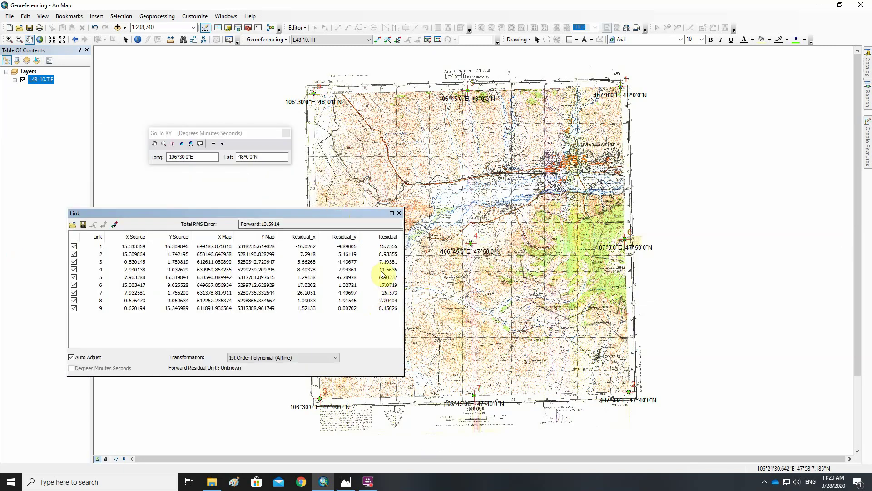
{"action": "left_click", "coordinate": [371, 293]}
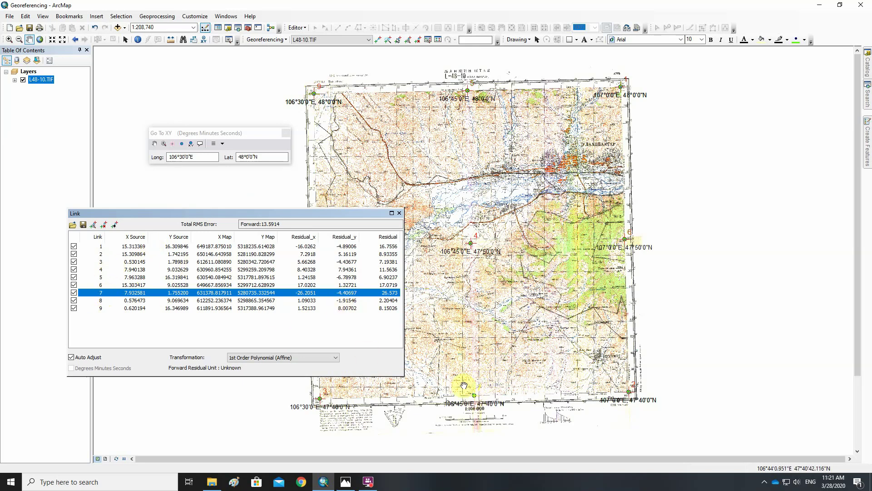
{"action": "left_click", "coordinate": [105, 225]}
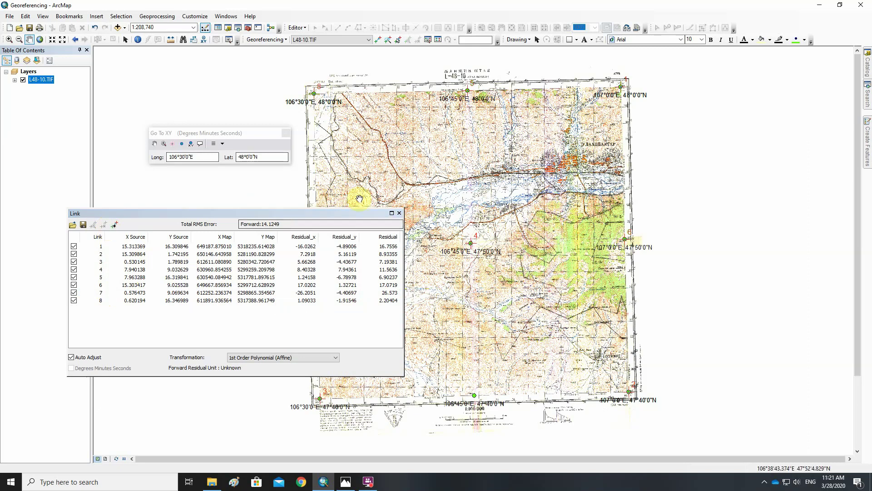
Set the Go To XY coordinates to longitude 106°45'0"E and latitude 47°40'0"N
{"action": "left_click", "coordinate": [219, 136]}
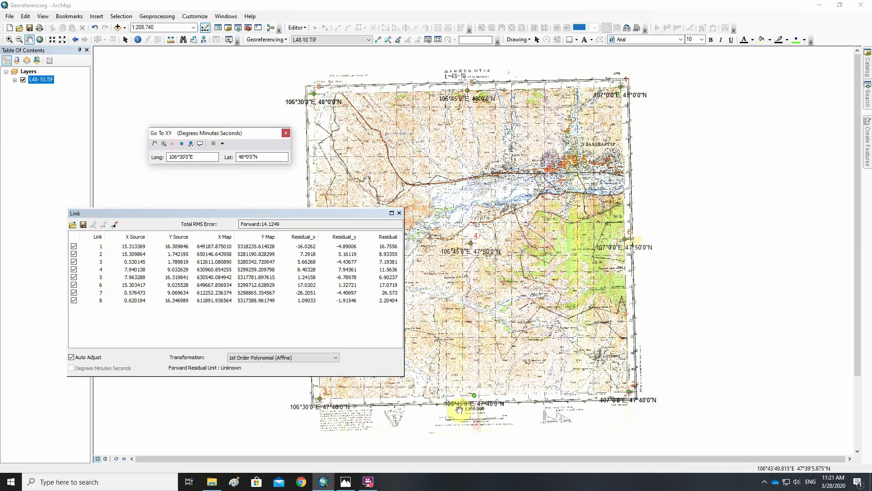
{"action": "left_click", "coordinate": [182, 157]}
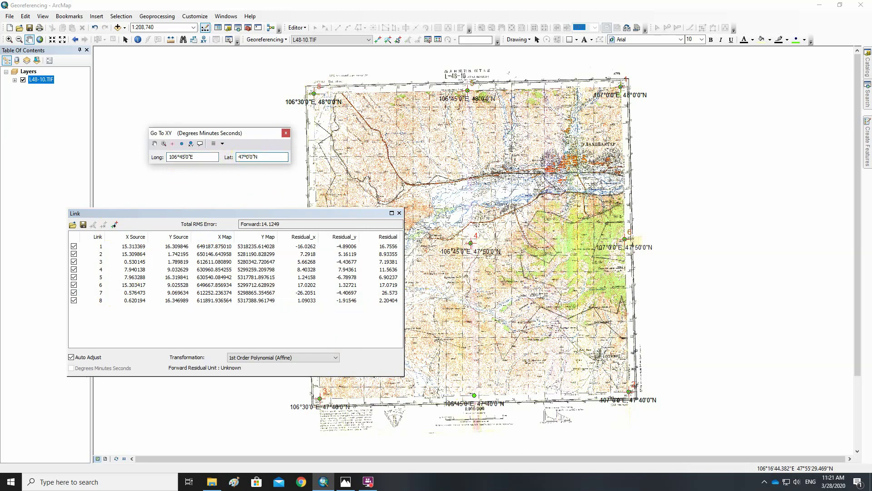
{"action": "type", "text": "4"}
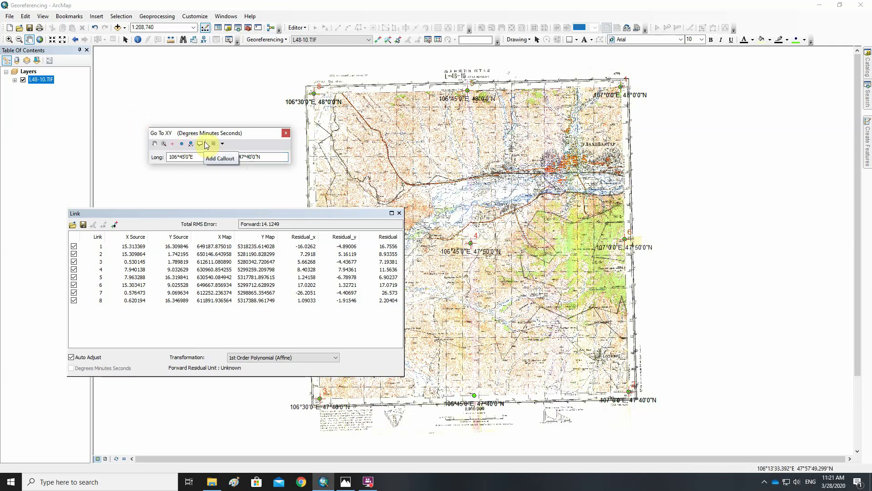
Add a control point linking the raster's south-edge grid intersection to the 106°45'0"E, 47°40'0"N marker
{"action": "left_click", "coordinate": [8, 39]}
{"action": "left_click_drag", "start_coordinate": [461, 387], "coordinate": [487, 403]}
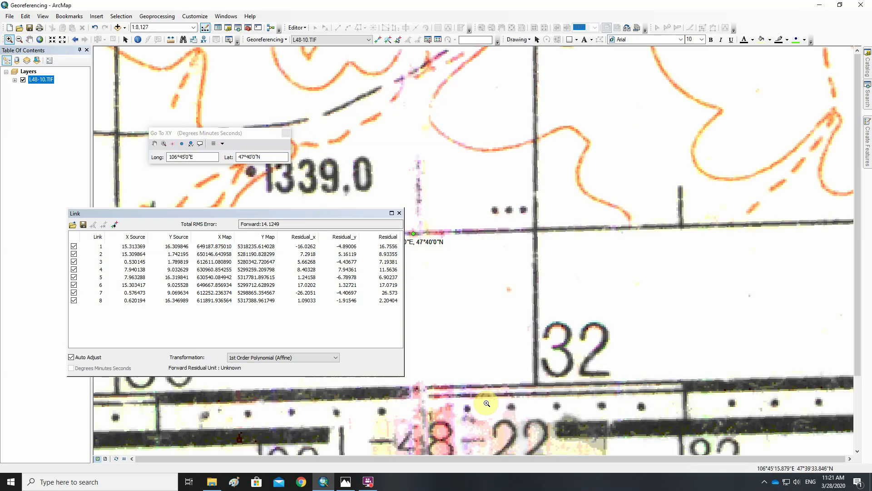
{"action": "left_click_drag", "start_coordinate": [300, 214], "coordinate": [685, 79]}
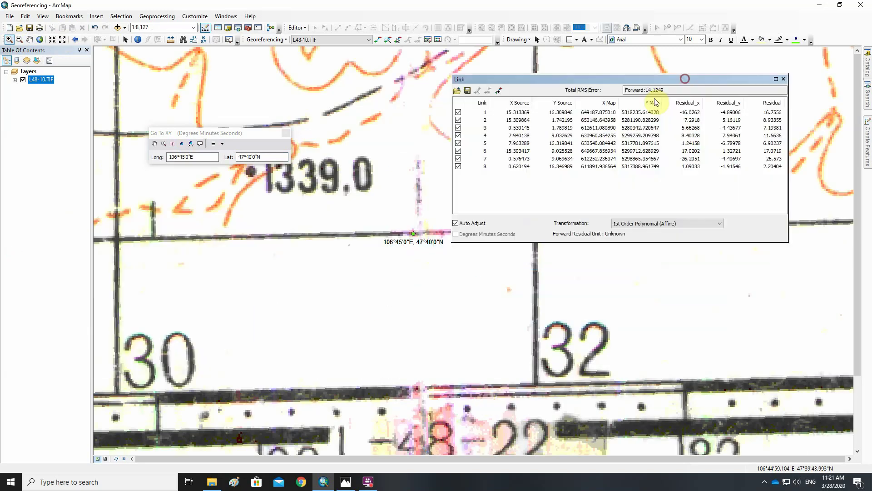
{"action": "left_click_drag", "start_coordinate": [400, 217], "coordinate": [436, 247]}
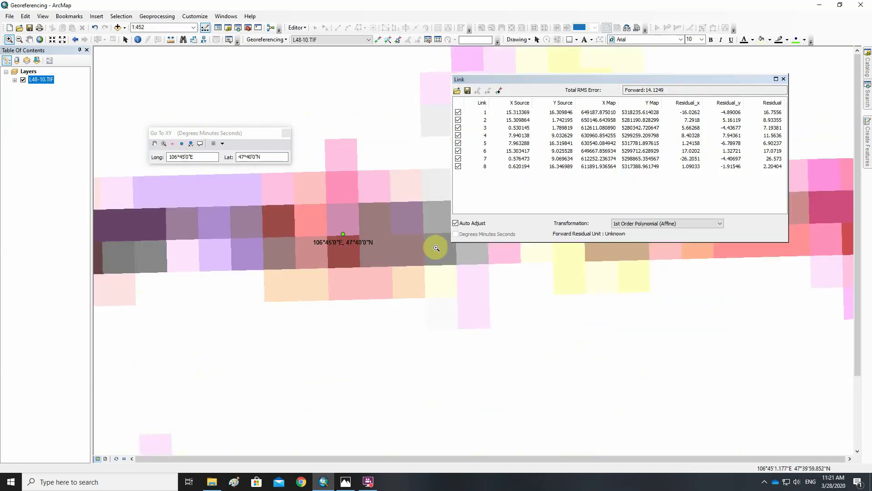
{"action": "left_click_drag", "start_coordinate": [548, 81], "coordinate": [576, 277]}
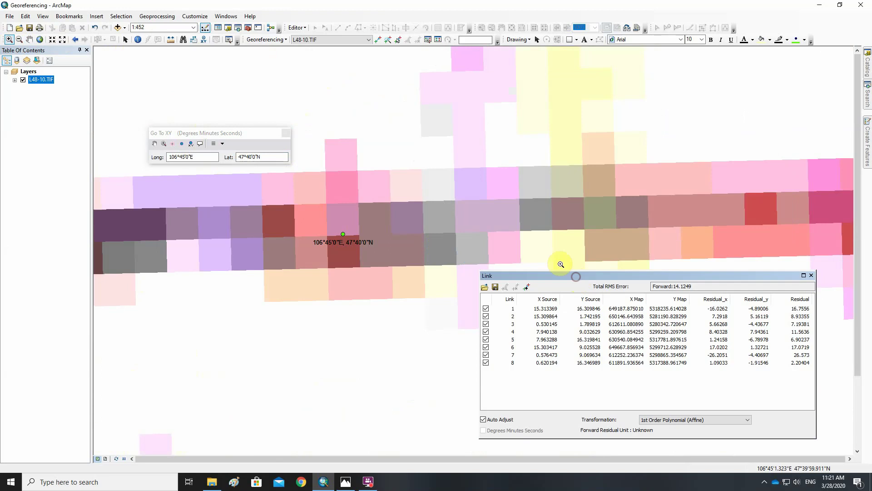
{"action": "left_click", "coordinate": [379, 40]}
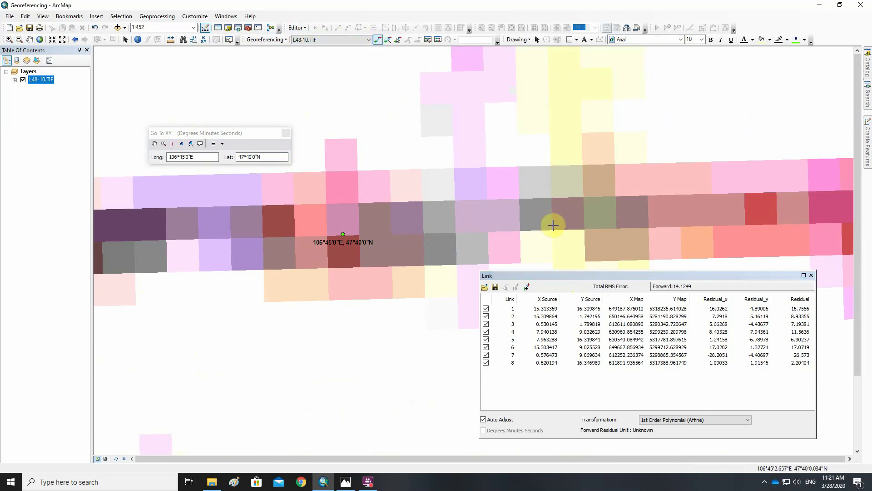
{"action": "left_click", "coordinate": [550, 199]}
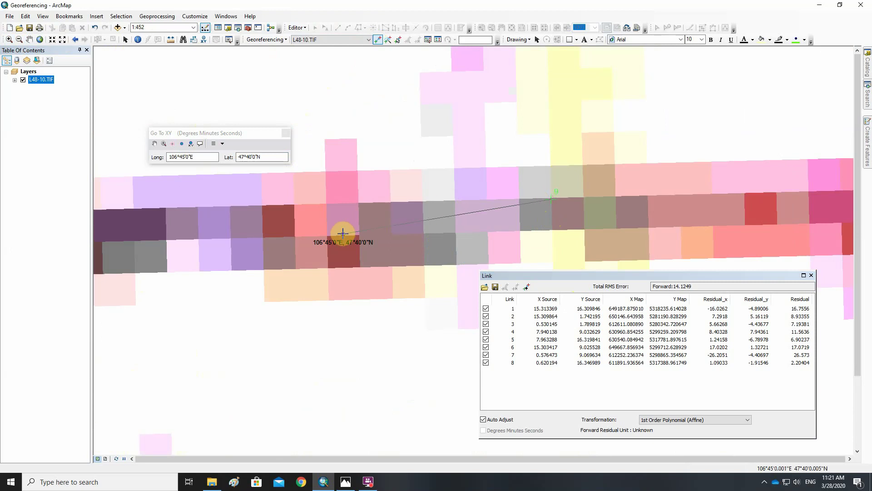
{"action": "left_click", "coordinate": [343, 234]}
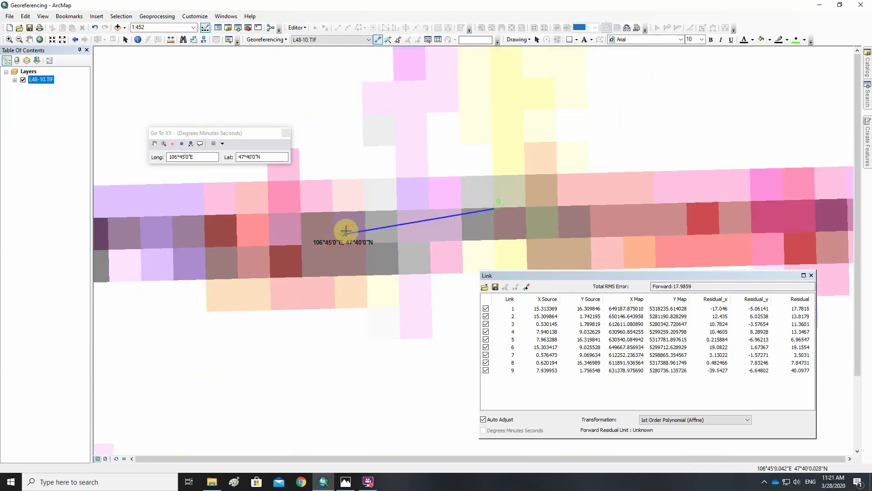
Check the link residuals against the full map and delete link 9 at 106°45'0"E, 47°40'0"N
{"action": "right_click", "coordinate": [39, 82]}
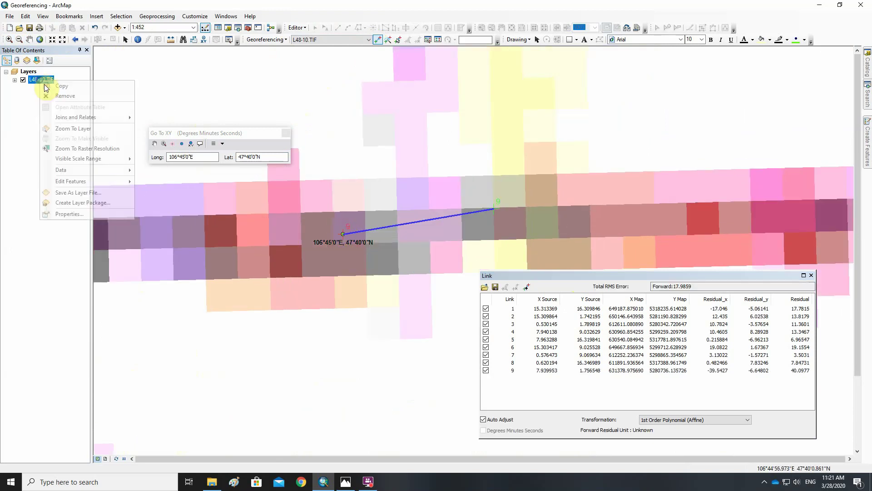
{"action": "left_click", "coordinate": [73, 129]}
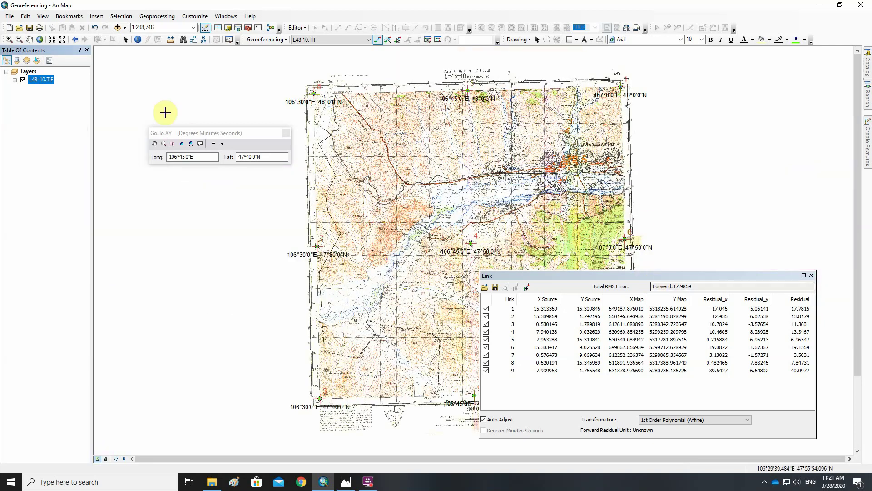
{"action": "left_click", "coordinate": [29, 39]}
{"action": "left_click_drag", "start_coordinate": [493, 203], "coordinate": [483, 184]}
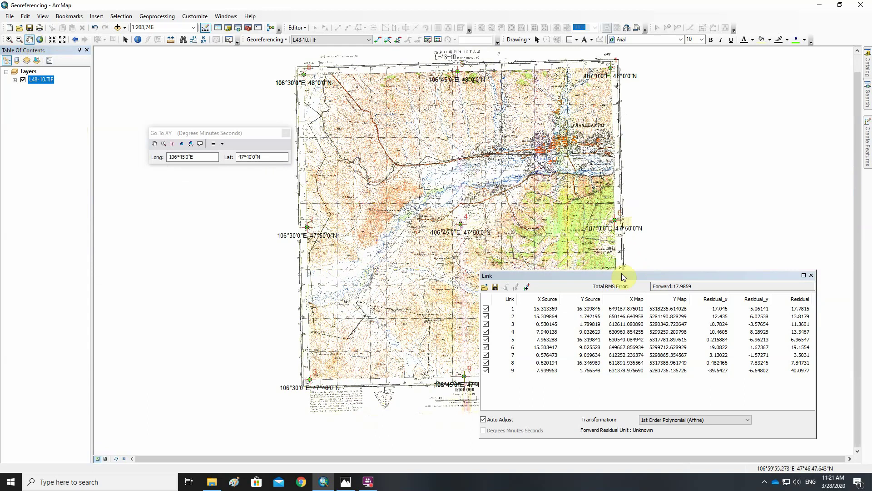
{"action": "left_click_drag", "start_coordinate": [617, 276], "coordinate": [403, 231]}
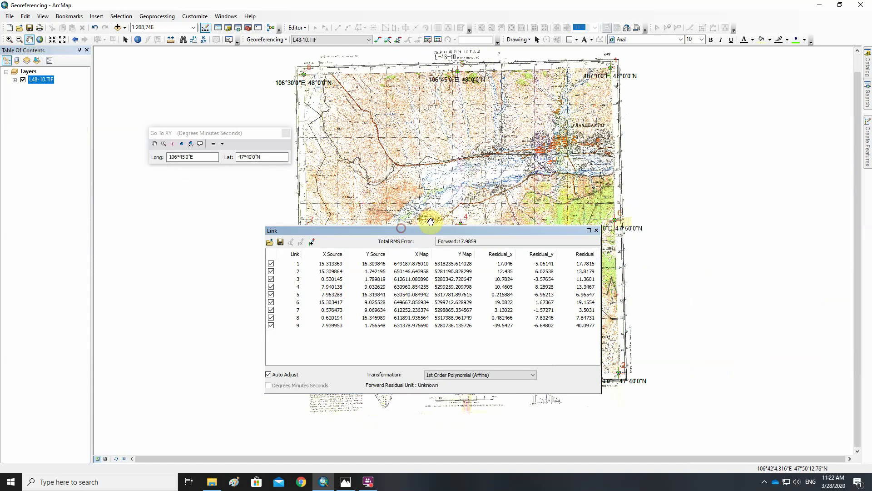
{"action": "left_click", "coordinate": [463, 241]}
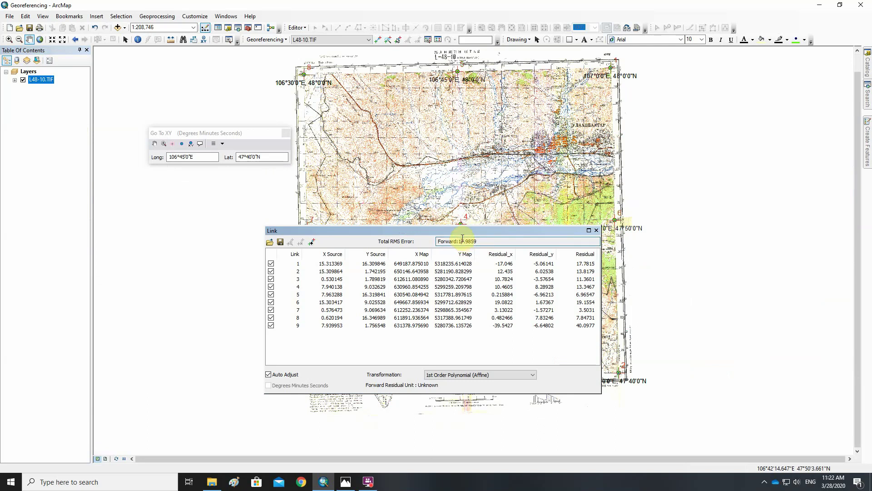
{"action": "left_click", "coordinate": [564, 326]}
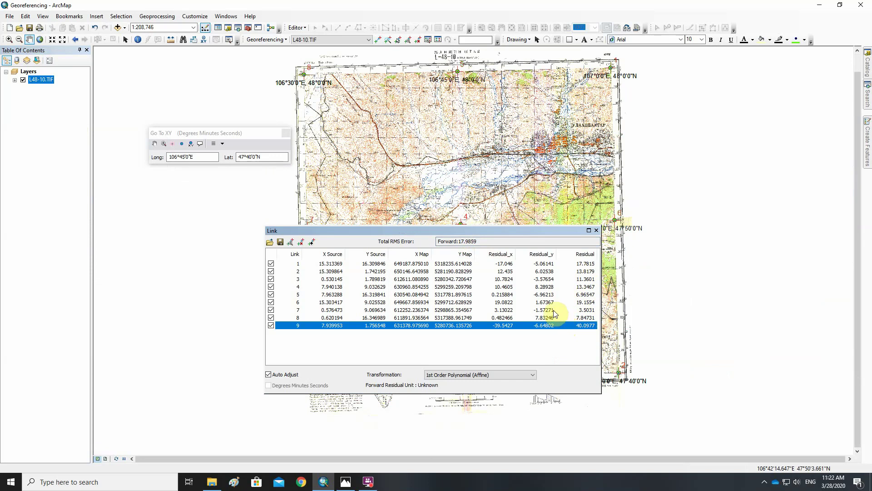
{"action": "left_click_drag", "start_coordinate": [484, 230], "coordinate": [659, 184]}
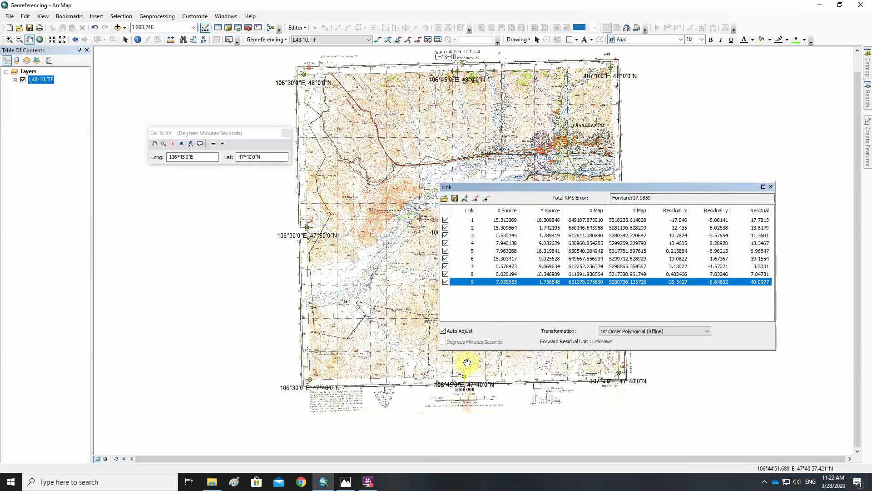
{"action": "left_click_drag", "start_coordinate": [565, 187], "coordinate": [549, 149]}
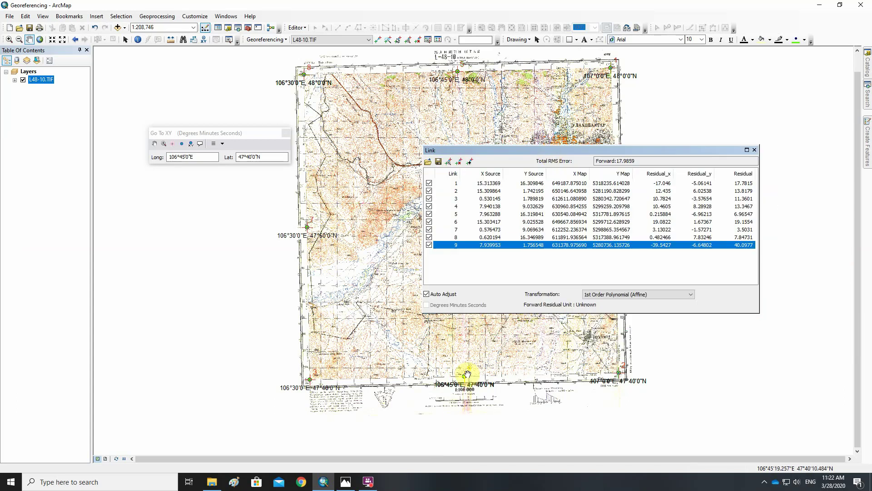
{"action": "left_click", "coordinate": [460, 162]}
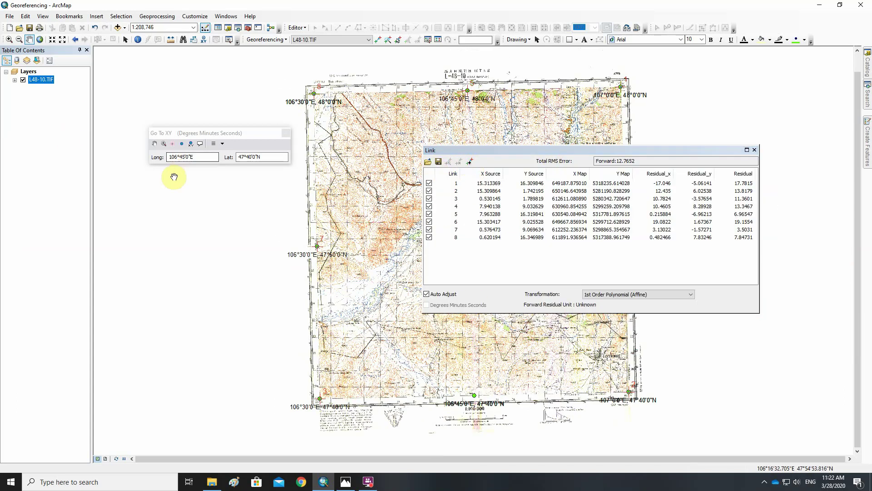
Add a new control point from the south-edge midpoint on the raster to the 106°45'0"E, 47°40'0"N marker
{"action": "left_click", "coordinate": [9, 40]}
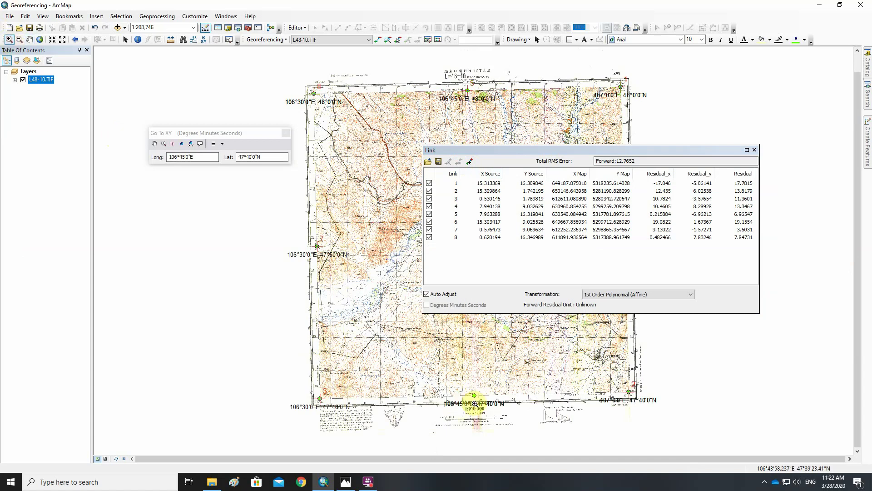
{"action": "left_click_drag", "start_coordinate": [459, 389], "coordinate": [486, 403]}
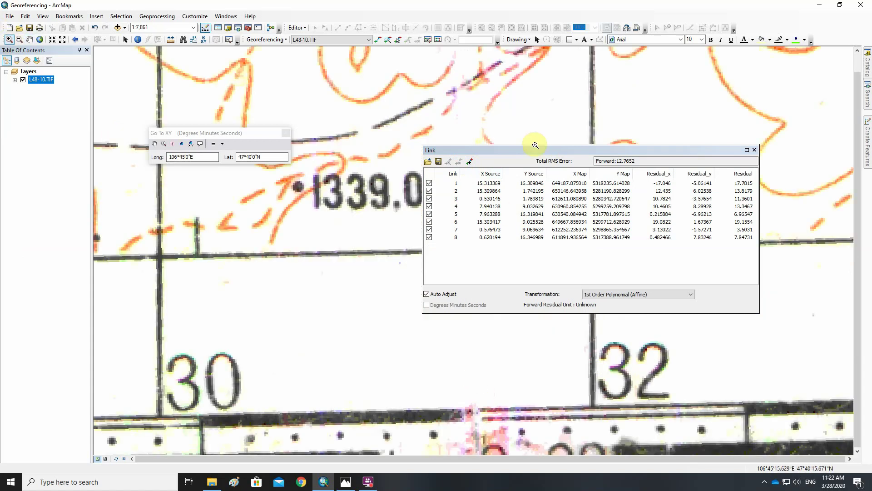
{"action": "left_click_drag", "start_coordinate": [533, 149], "coordinate": [431, 96]}
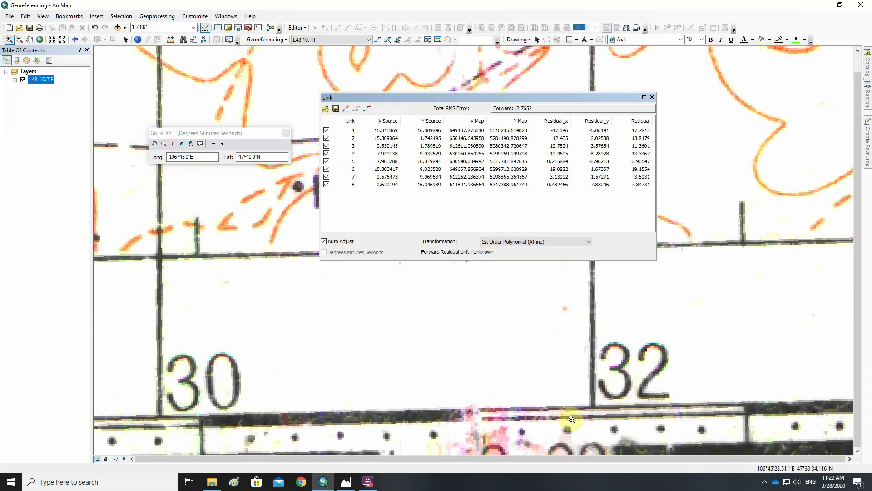
{"action": "left_click_drag", "start_coordinate": [562, 406], "coordinate": [457, 340]}
{"action": "scroll", "coordinate": [459, 339], "scroll_direction": "down", "scroll_amount": 3}
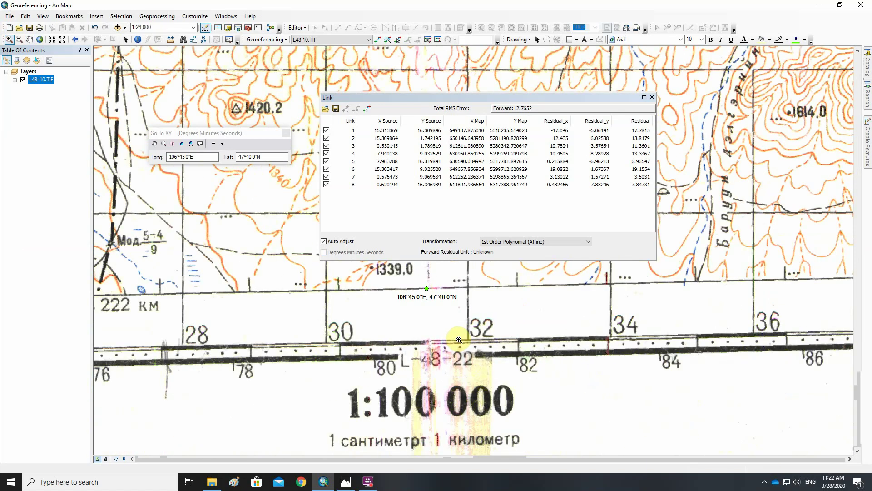
{"action": "scroll", "coordinate": [423, 284], "scroll_direction": "up", "scroll_amount": 1}
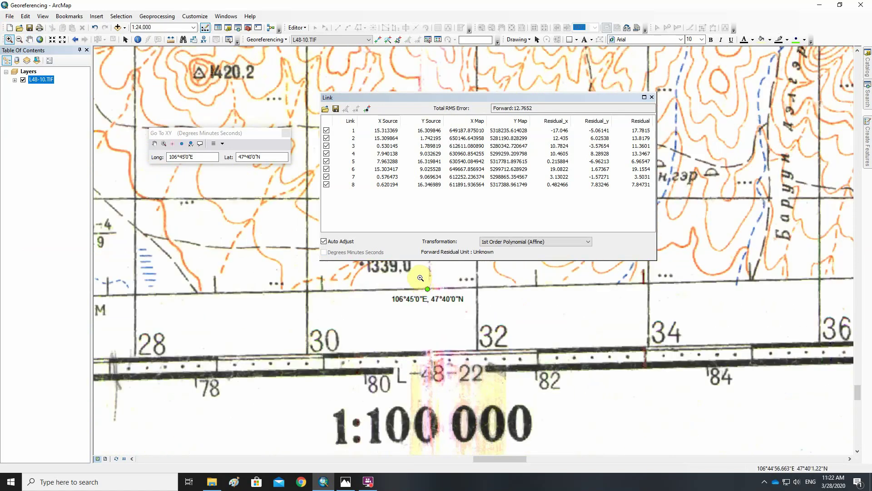
{"action": "left_click_drag", "start_coordinate": [409, 275], "coordinate": [389, 390]}
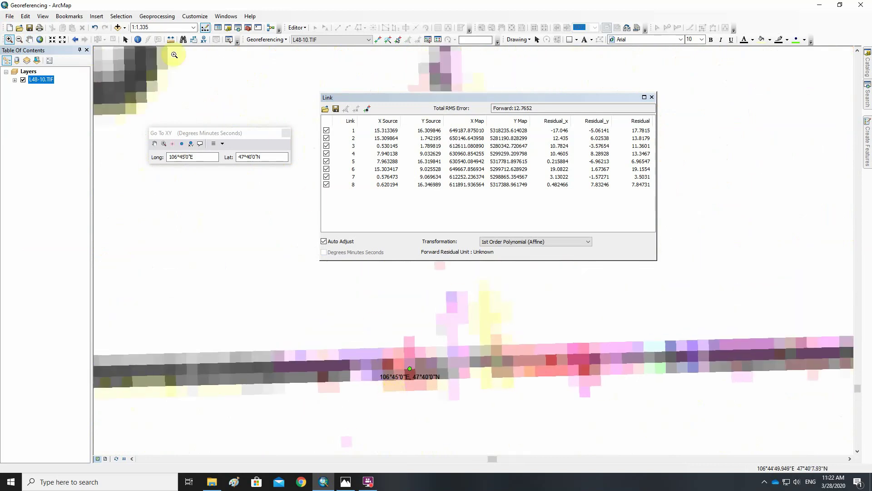
{"action": "left_click", "coordinate": [378, 40]}
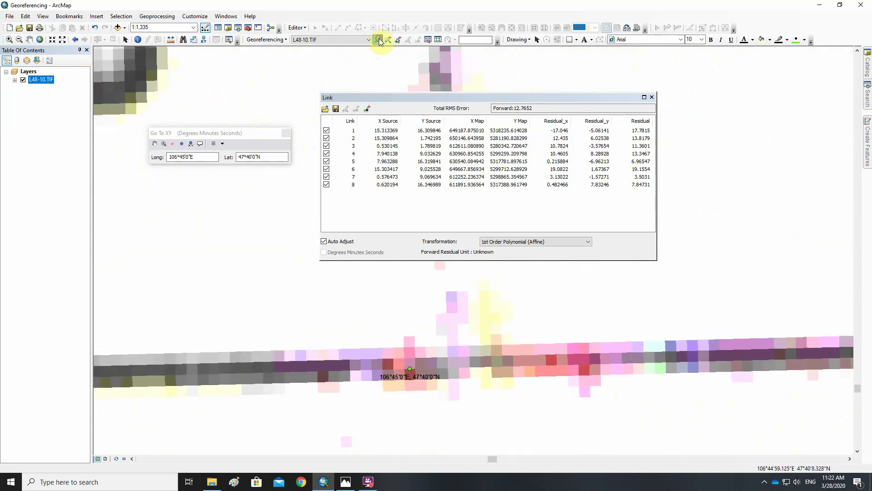
{"action": "left_click", "coordinate": [436, 356]}
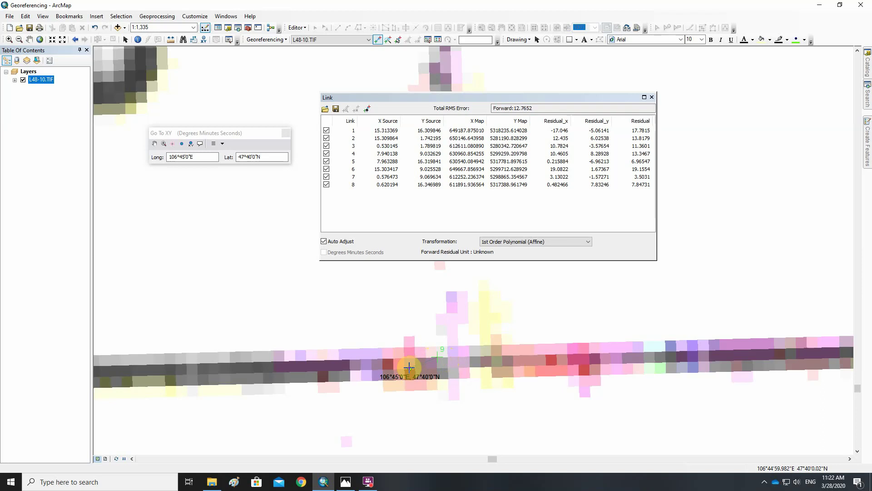
{"action": "left_click", "coordinate": [409, 367]}
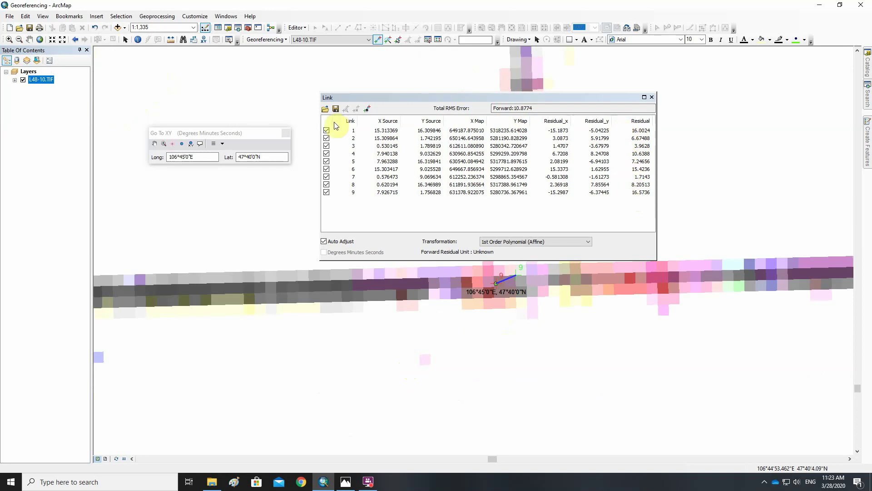
Show the whole raster beside the link table and examine the residuals, including the one for link 9
{"action": "right_click", "coordinate": [36, 83]}
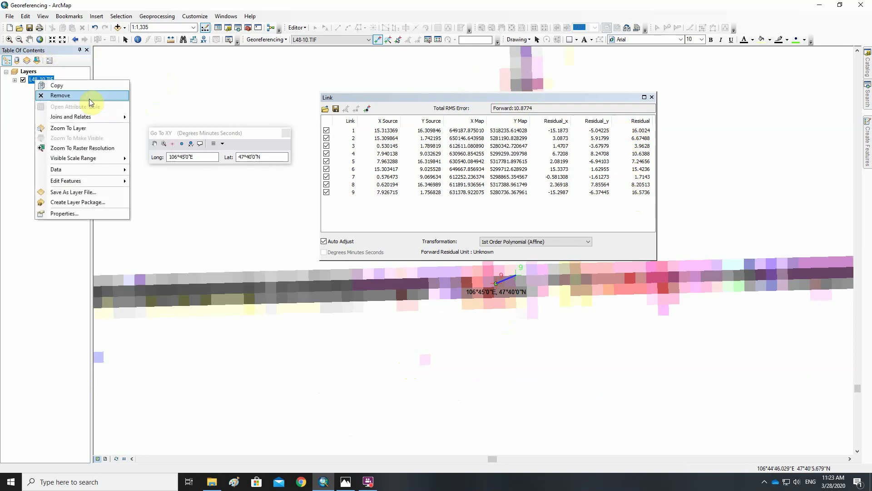
{"action": "left_click", "coordinate": [77, 127]}
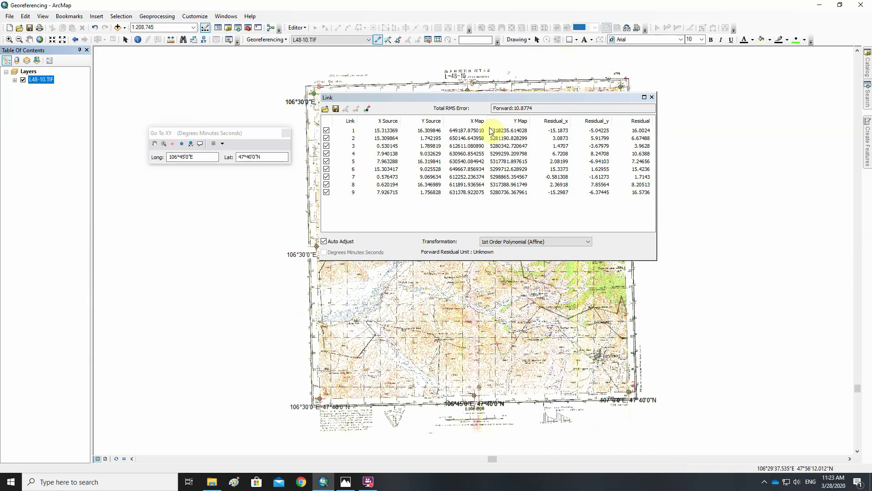
{"action": "left_click_drag", "start_coordinate": [483, 99], "coordinate": [202, 206]}
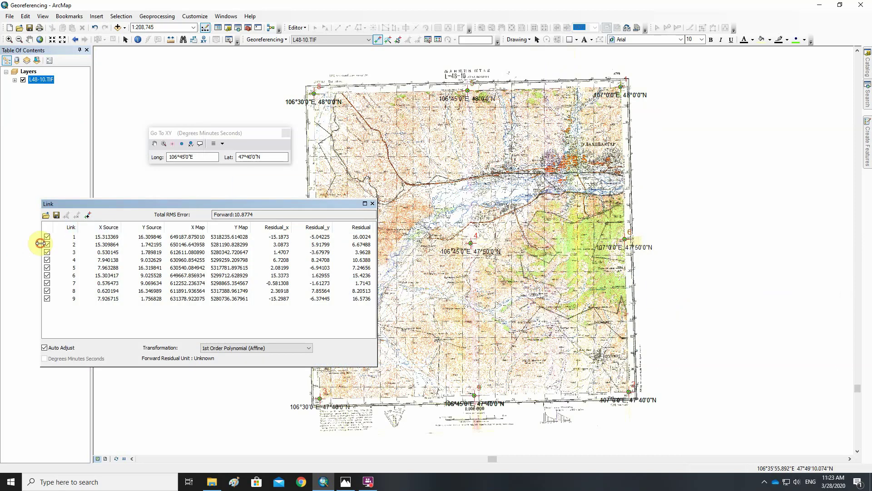
{"action": "left_click_drag", "start_coordinate": [39, 244], "coordinate": [54, 244]}
{"action": "left_click_drag", "start_coordinate": [151, 206], "coordinate": [110, 198]}
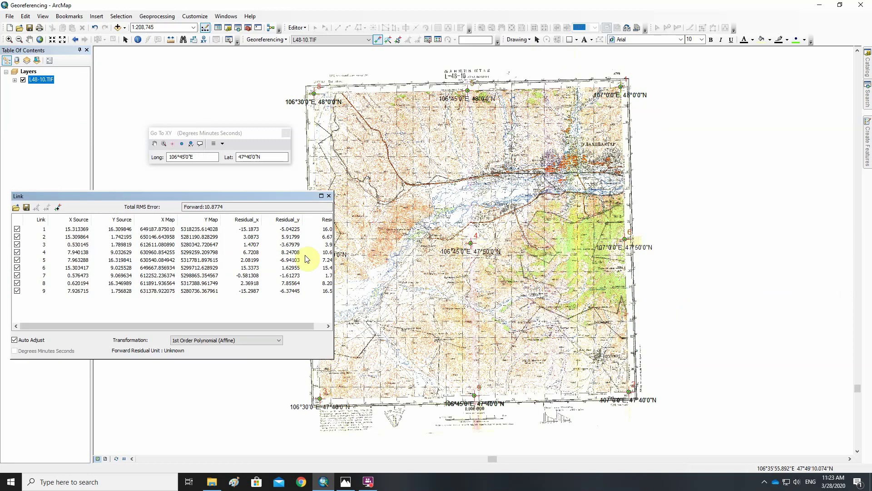
{"action": "left_click_drag", "start_coordinate": [334, 264], "coordinate": [358, 264]}
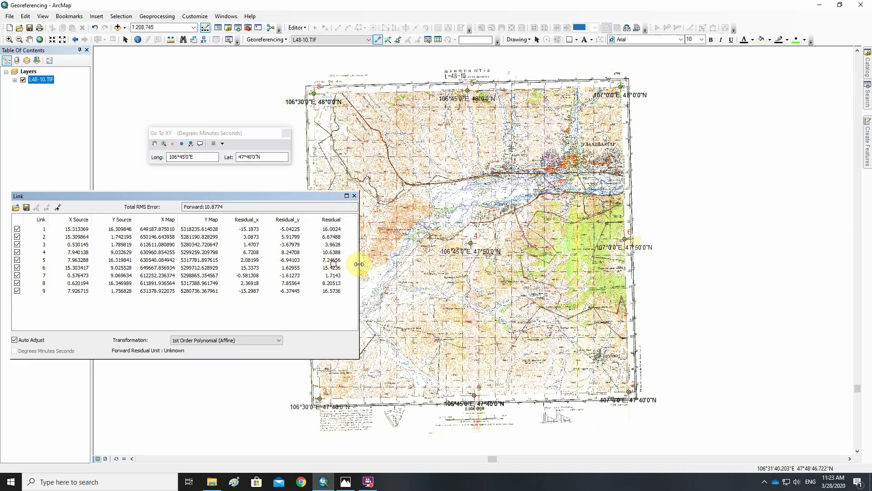
{"action": "left_click", "coordinate": [315, 291]}
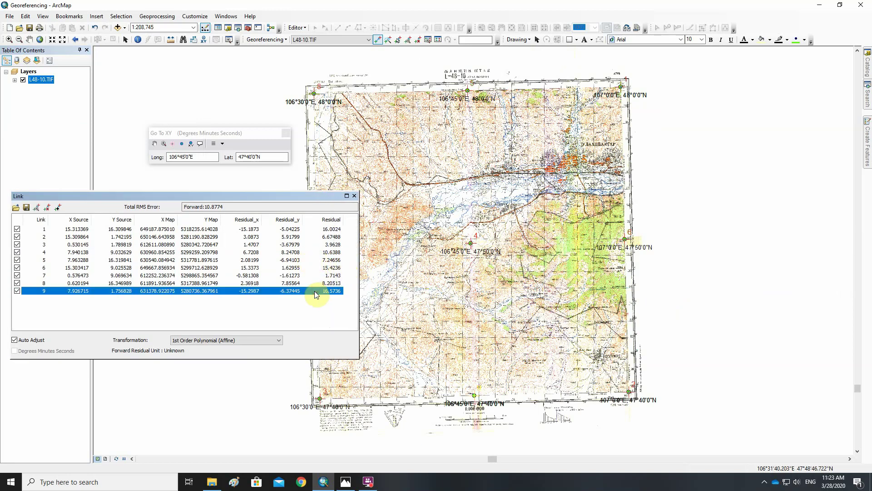
Delete link 1 at the raster's northeast corner, 107°0'0"E, 48°0'0"N
{"action": "left_click", "coordinate": [313, 230]}
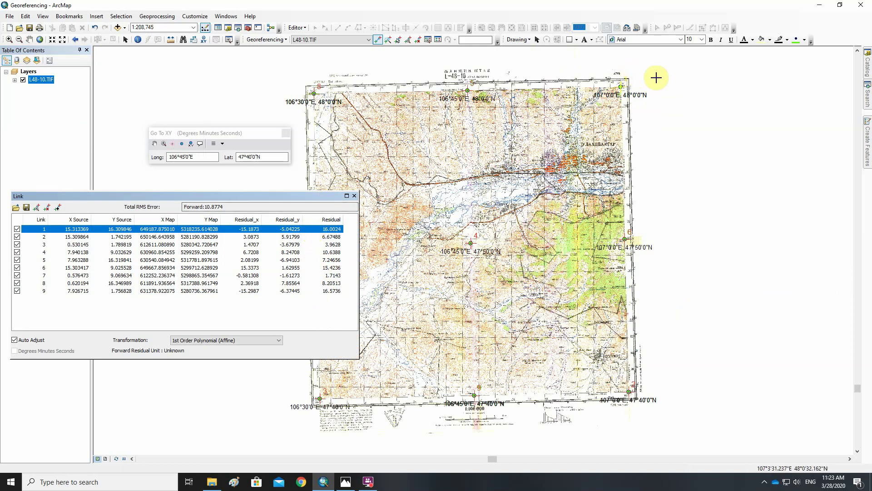
{"action": "left_click", "coordinate": [9, 40]}
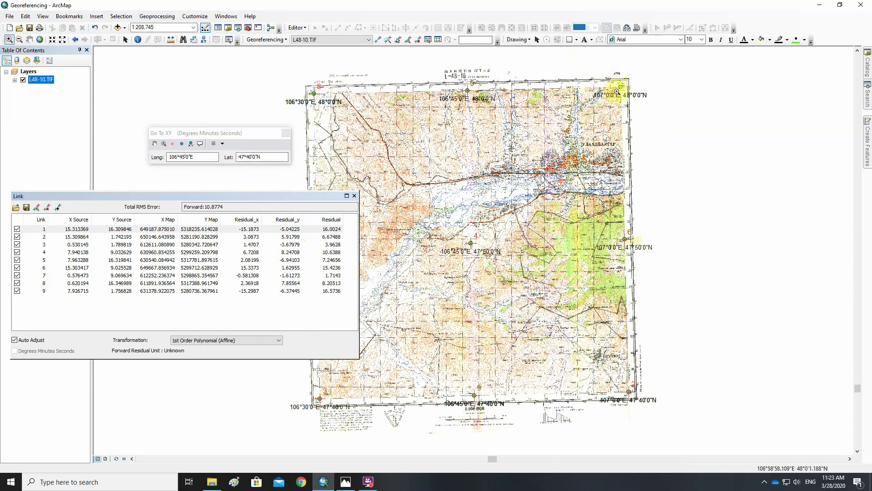
{"action": "left_click_drag", "start_coordinate": [603, 77], "coordinate": [636, 109]}
{"action": "left_click_drag", "start_coordinate": [501, 172], "coordinate": [553, 211]}
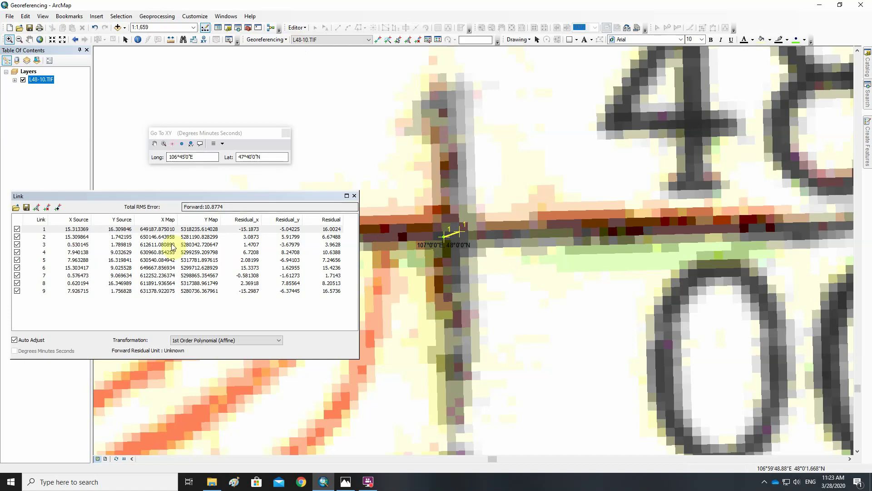
{"action": "left_click", "coordinate": [31, 230]}
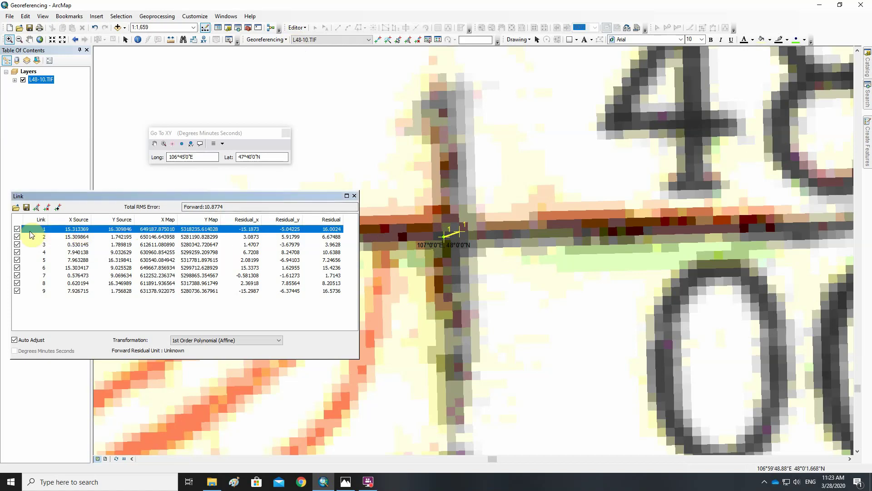
{"action": "left_click", "coordinate": [47, 207]}
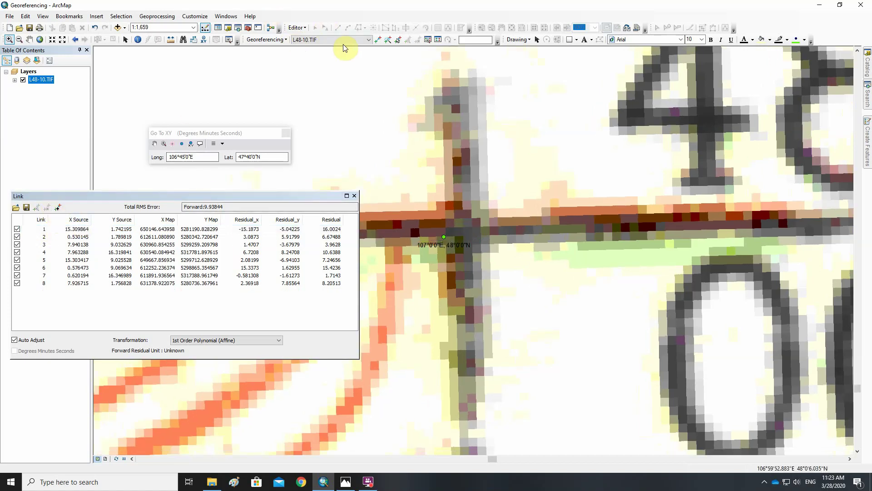
Add a control point from the northeast corner intersection on the raster to the 107°0'0"E, 48°0'0"N marker
{"action": "left_click", "coordinate": [377, 40]}
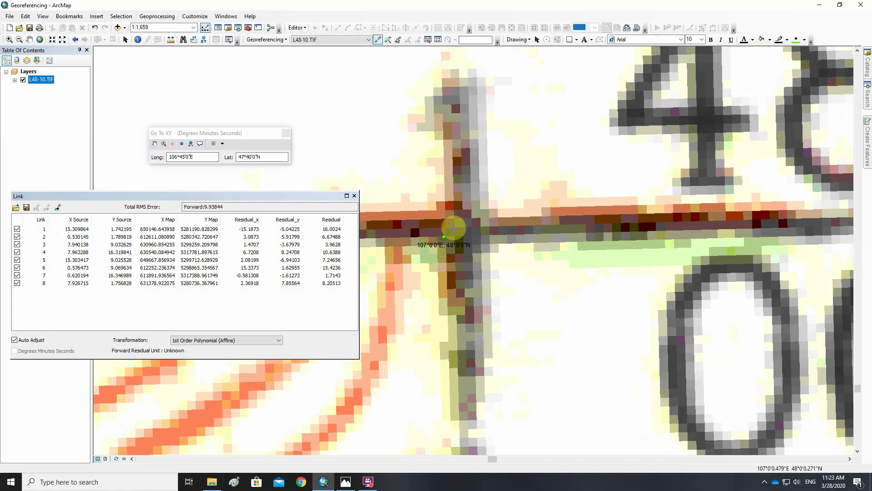
{"action": "left_click", "coordinate": [450, 226]}
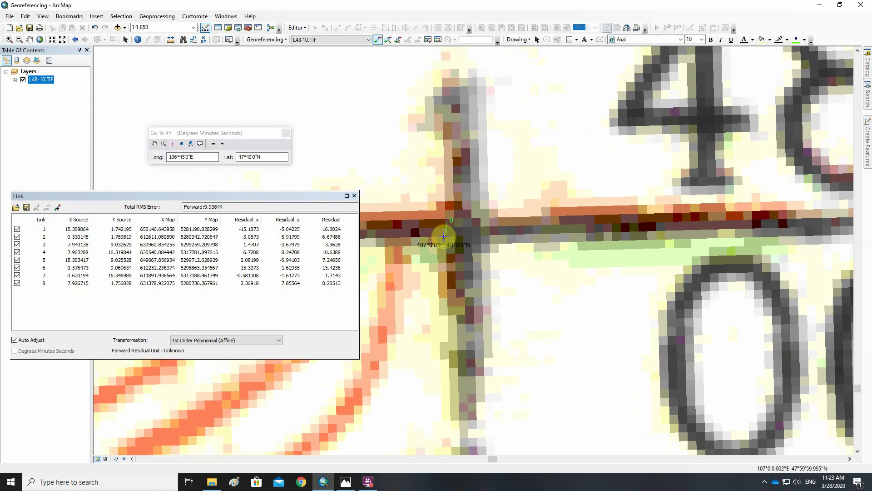
{"action": "left_click", "coordinate": [444, 237]}
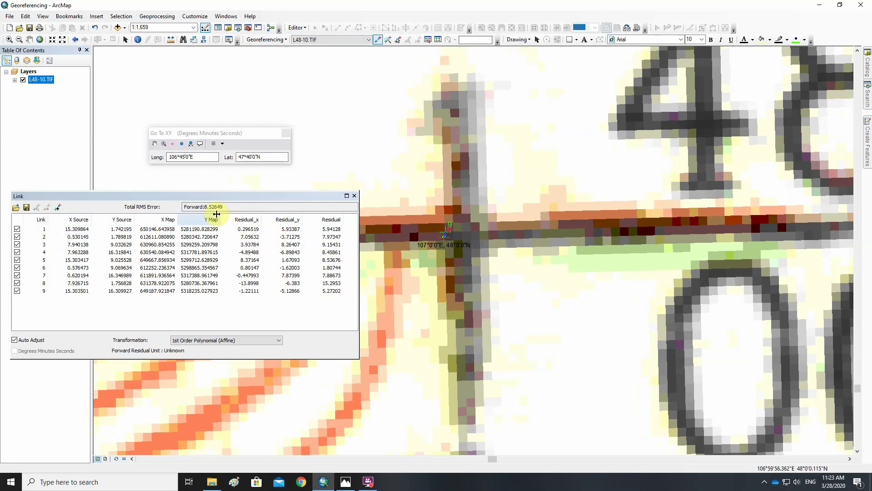
Check the residuals against the full map and delete link 8 at the south-edge midpoint, 106°45'0"E, 47°40'0"N
{"action": "right_click", "coordinate": [45, 83]}
{"action": "left_click", "coordinate": [75, 121]}
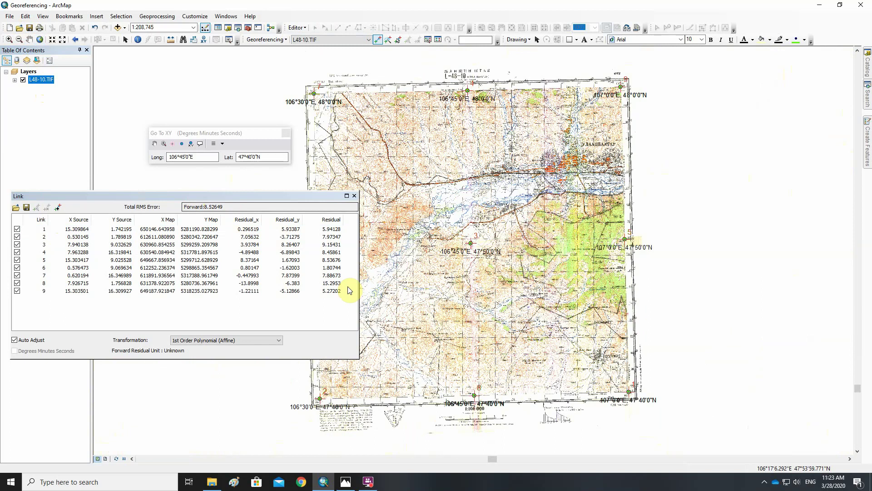
{"action": "left_click", "coordinate": [317, 284]}
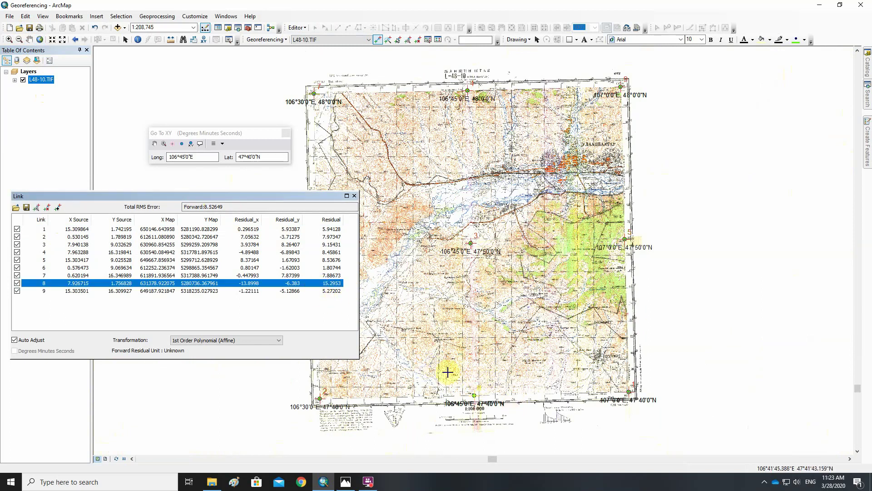
{"action": "left_click", "coordinate": [9, 40]}
{"action": "left_click_drag", "start_coordinate": [491, 404], "coordinate": [491, 404]}
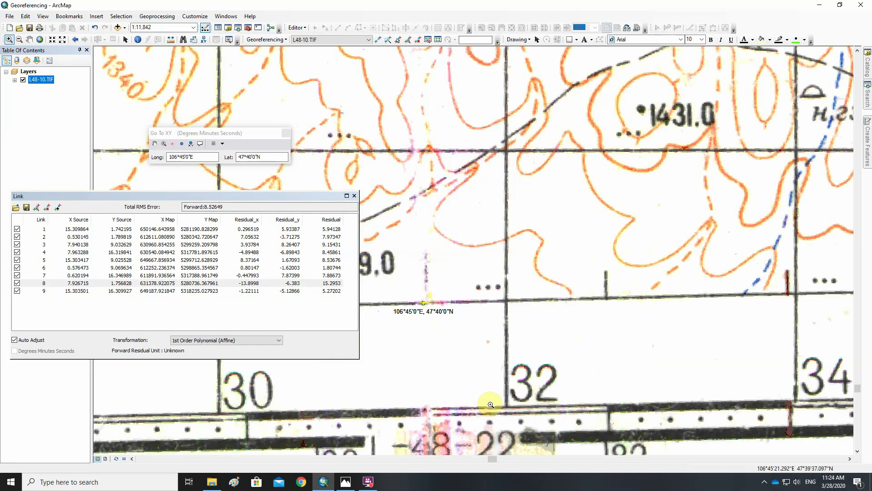
{"action": "left_click", "coordinate": [27, 283]}
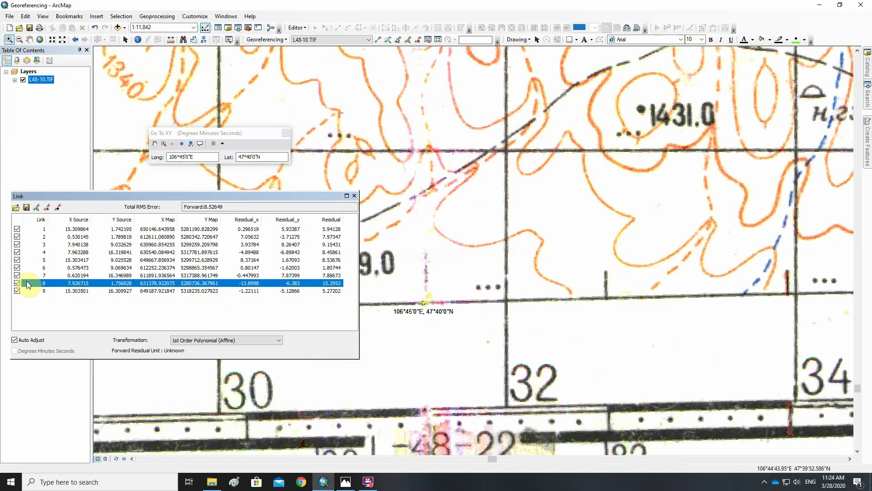
{"action": "left_click", "coordinate": [47, 207]}
Add a replacement control point from the raster's south-edge line, slightly east of the marker, to the 106°45'0"E, 47°40'0"N marker
{"action": "left_click_drag", "start_coordinate": [409, 293], "coordinate": [447, 315]}
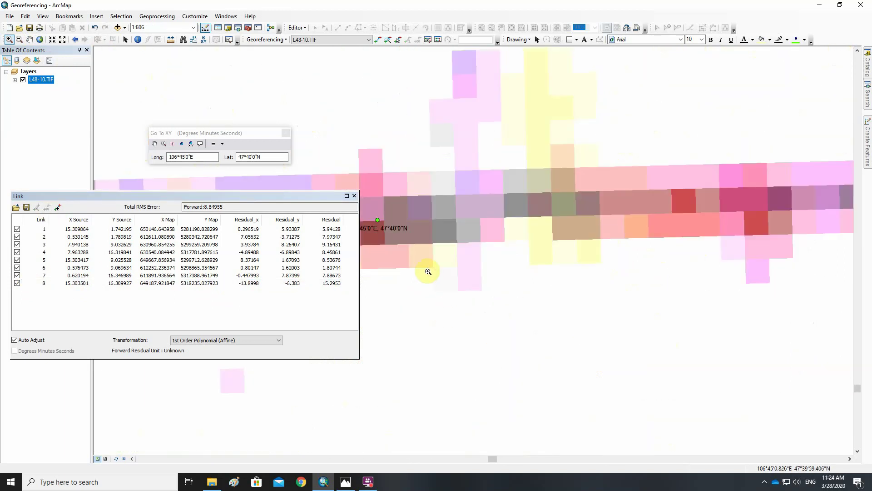
{"action": "left_click_drag", "start_coordinate": [442, 259], "coordinate": [483, 282]}
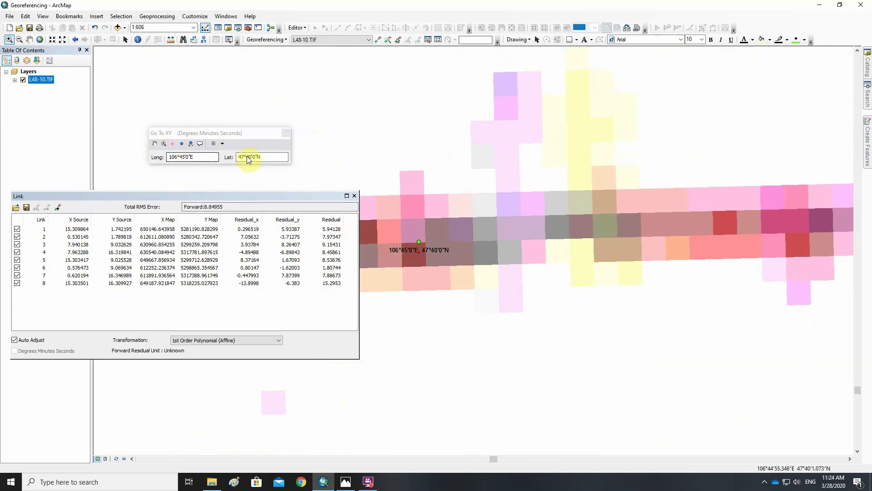
{"action": "left_click", "coordinate": [214, 156]}
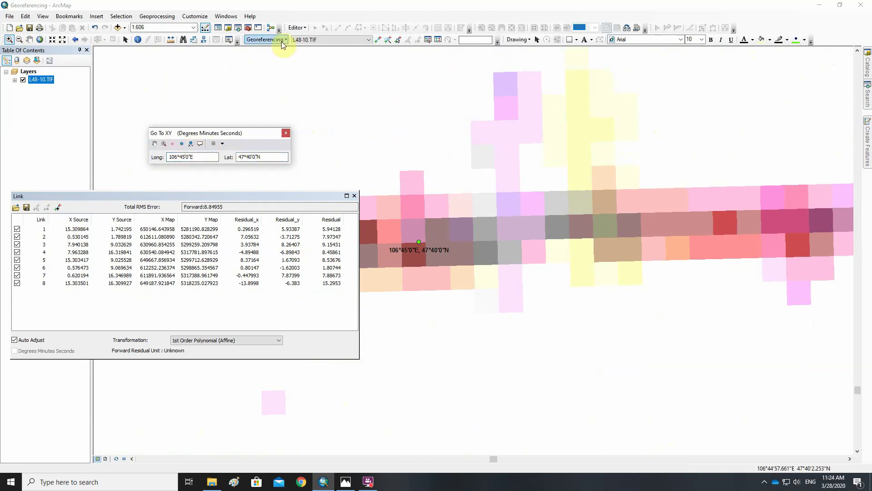
{"action": "left_click", "coordinate": [379, 40]}
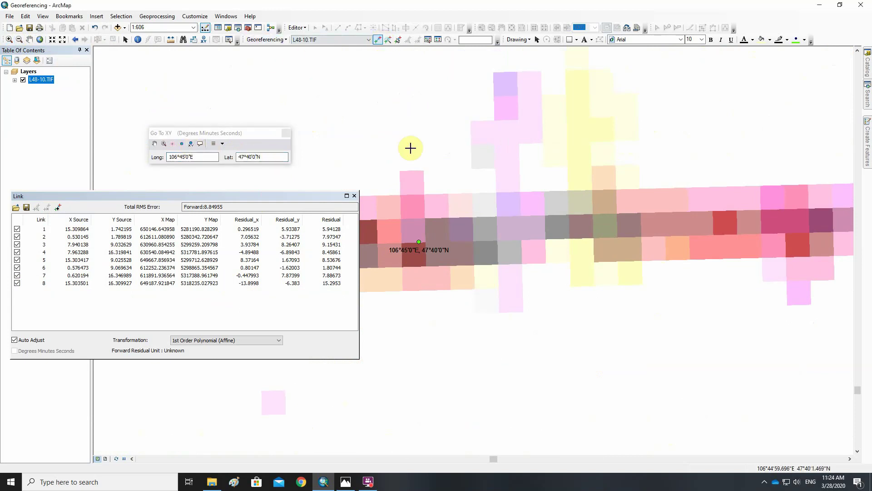
{"action": "left_click", "coordinate": [449, 242]}
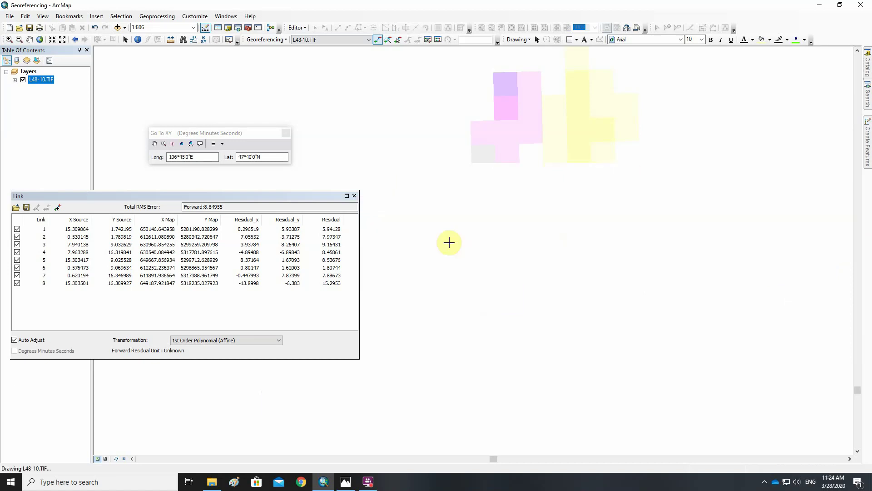
{"action": "left_click", "coordinate": [418, 240]}
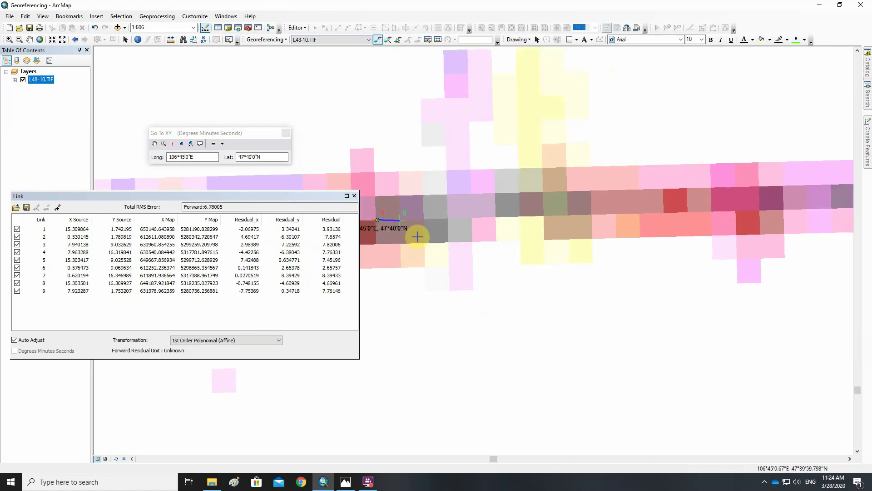
Review the residuals with the whole raster shown and delete link 7 at the northwest corner, 106°30'0"E, 48°0'0"N
{"action": "right_click", "coordinate": [38, 82]}
{"action": "left_click", "coordinate": [55, 127]}
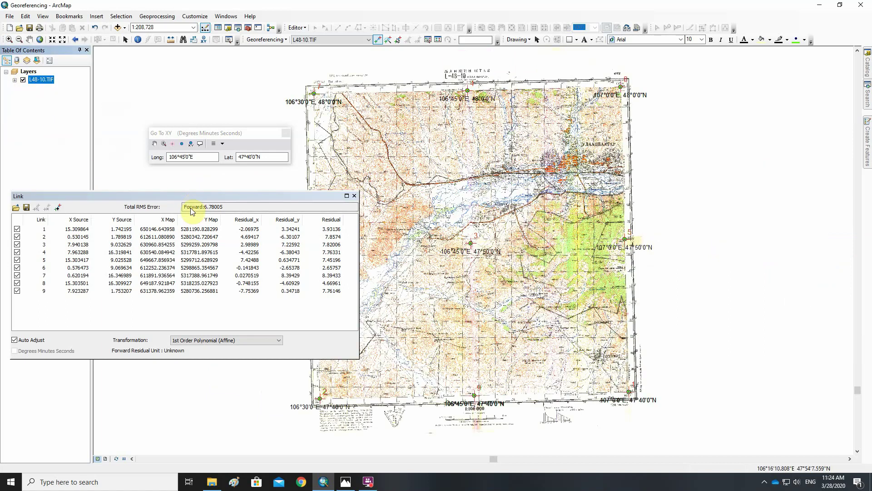
{"action": "left_click", "coordinate": [315, 276]}
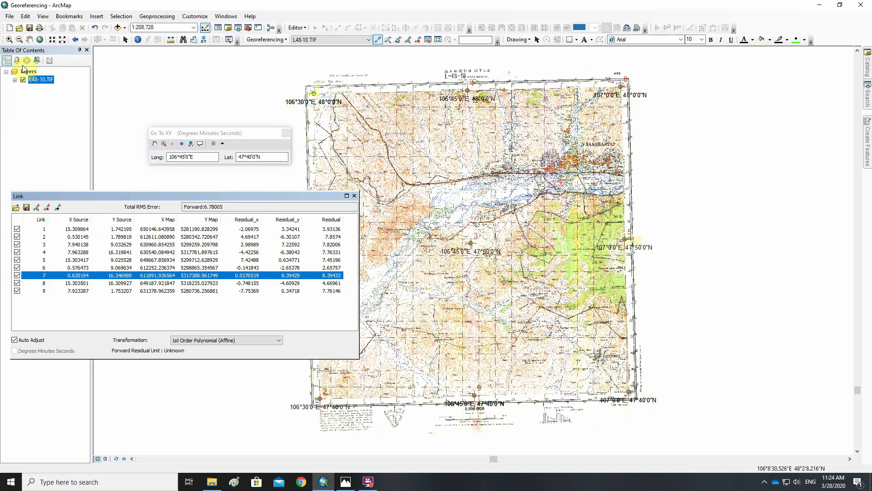
{"action": "left_click", "coordinate": [9, 40]}
{"action": "left_click_drag", "start_coordinate": [295, 76], "coordinate": [330, 99]}
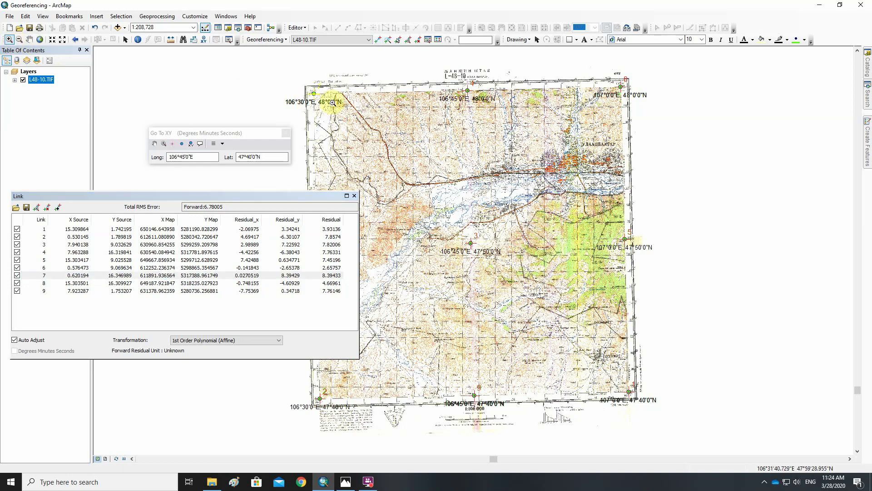
{"action": "left_click_drag", "start_coordinate": [301, 197], "coordinate": [526, 205]}
{"action": "scroll", "coordinate": [321, 202], "scroll_direction": "down", "scroll_amount": 1}
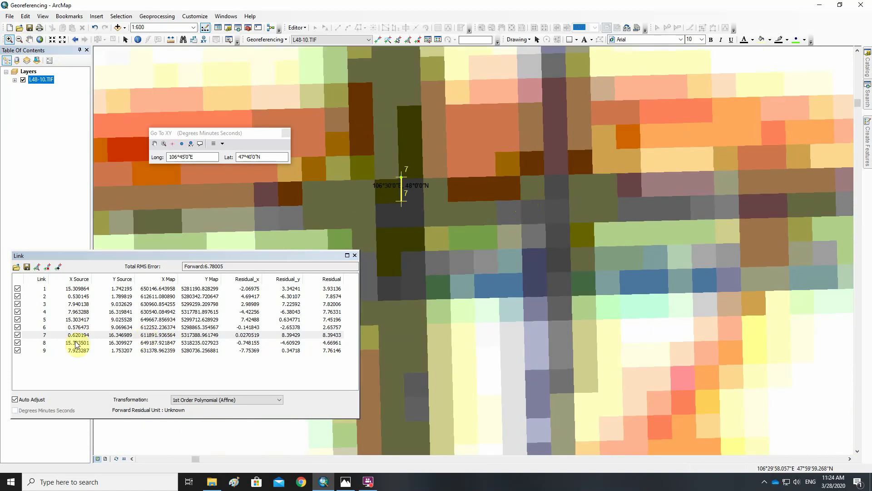
{"action": "left_click", "coordinate": [36, 335]}
{"action": "left_click", "coordinate": [48, 267]}
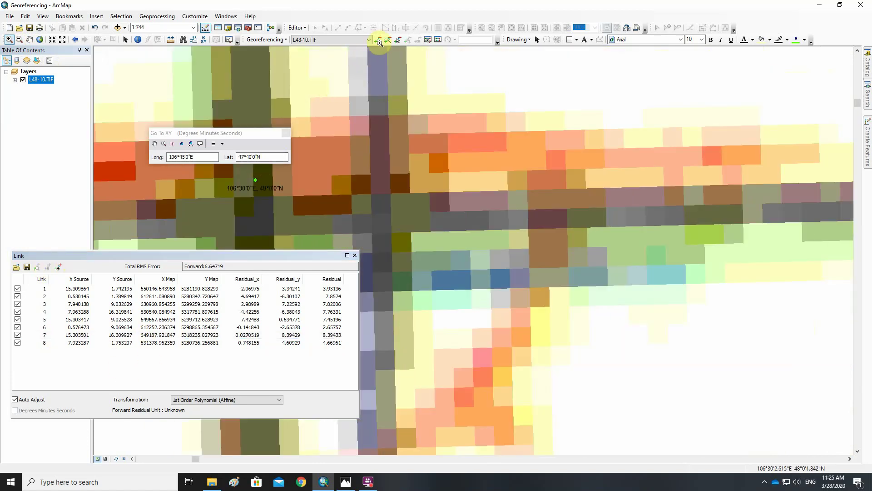
Add a control point with both its source and map ends on the 106°30'0"E, 48°0'0"N marker
{"action": "left_click", "coordinate": [378, 40]}
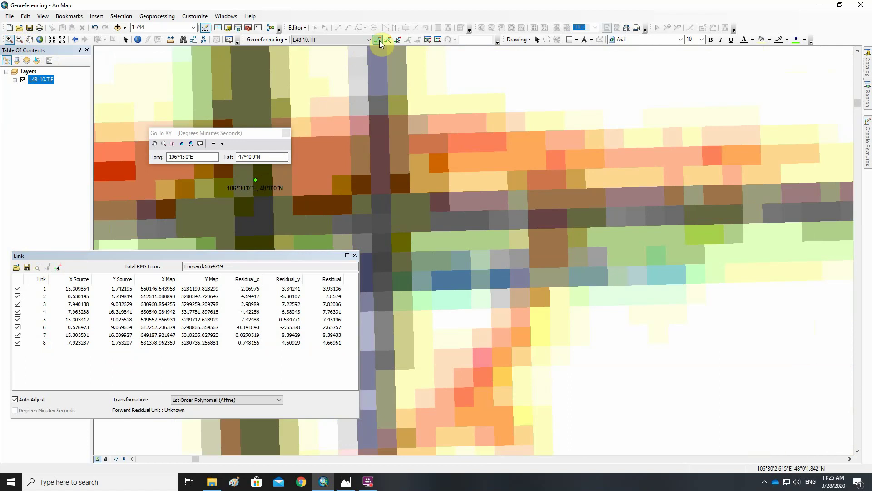
{"action": "left_click", "coordinate": [254, 180]}
{"action": "left_click", "coordinate": [255, 180]}
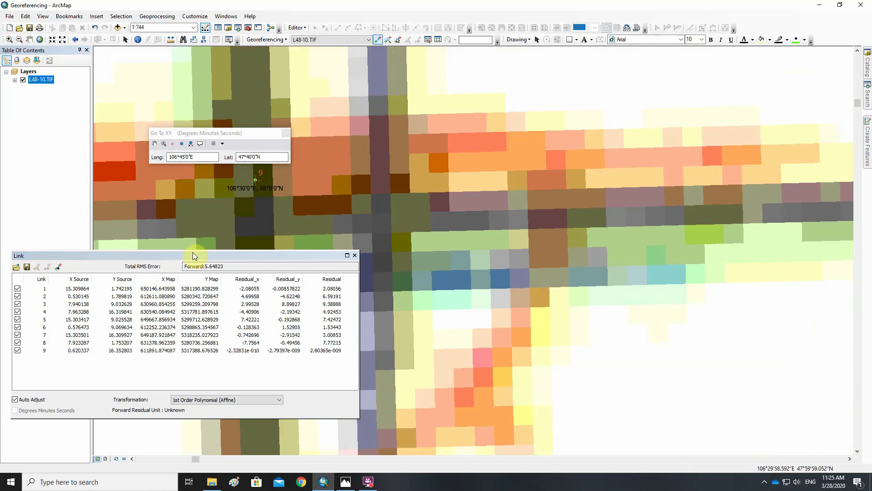
Review the residuals on the full raster and delete link 3 at the map centre, 106°45'0"E, 47°50'0"N
{"action": "right_click", "coordinate": [36, 80]}
{"action": "left_click", "coordinate": [59, 112]}
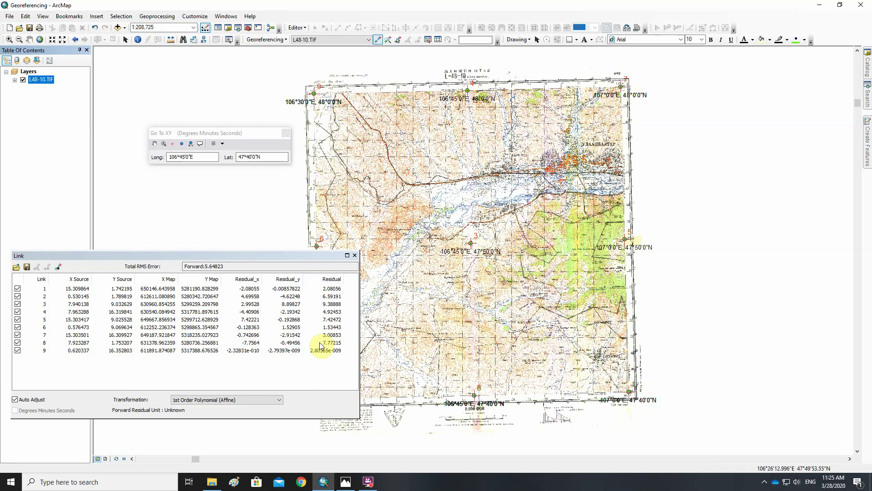
{"action": "left_click", "coordinate": [317, 304]}
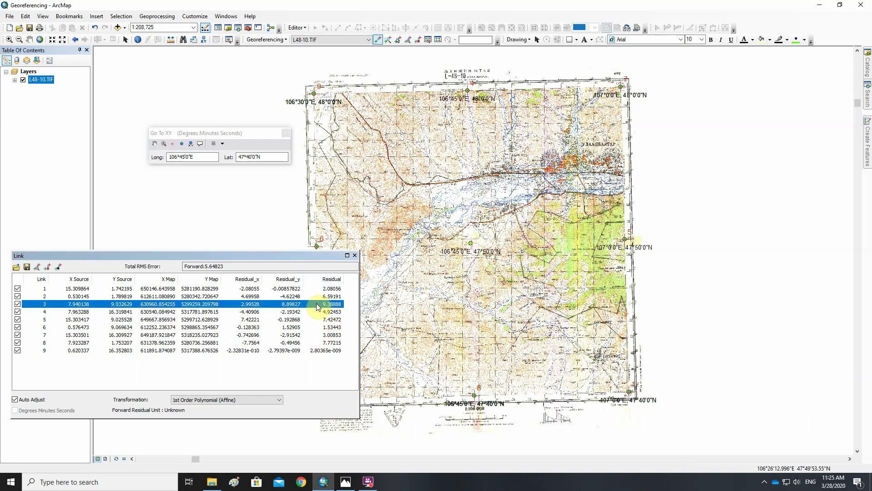
{"action": "left_click", "coordinate": [8, 40]}
{"action": "left_click_drag", "start_coordinate": [454, 233], "coordinate": [494, 254]}
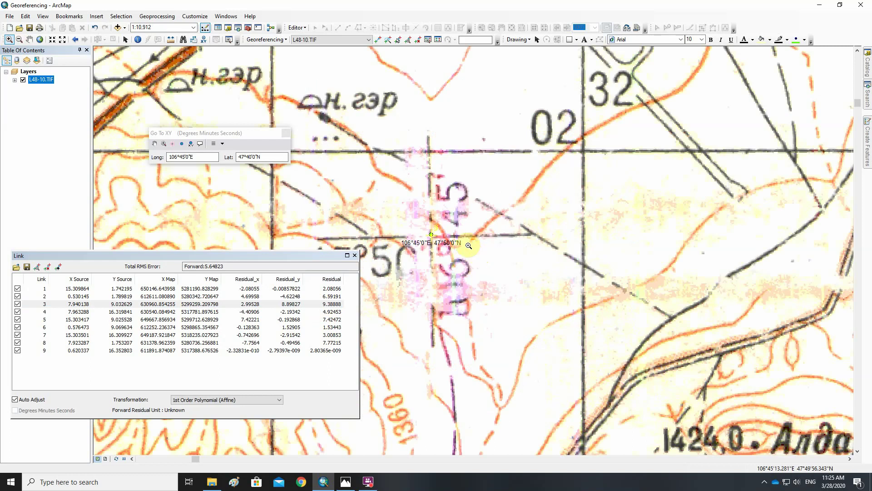
{"action": "left_click", "coordinate": [456, 249]}
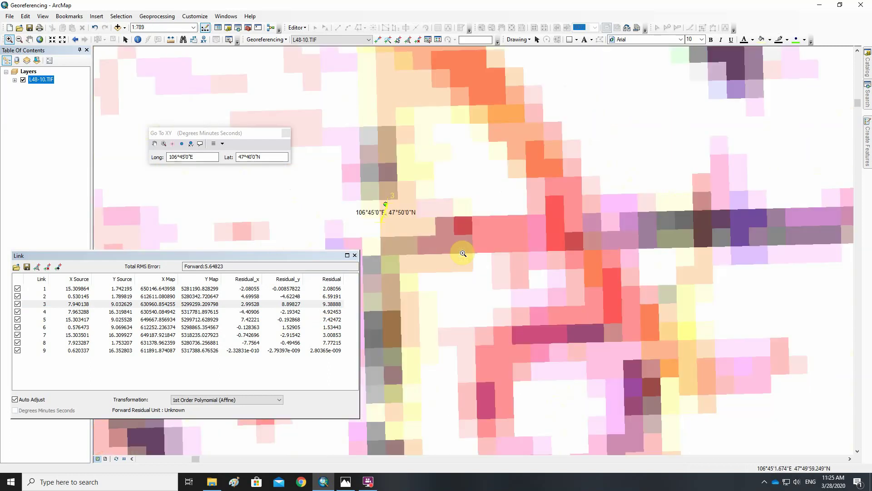
{"action": "left_click", "coordinate": [425, 231]}
{"action": "left_click_drag", "start_coordinate": [426, 231], "coordinate": [625, 285]}
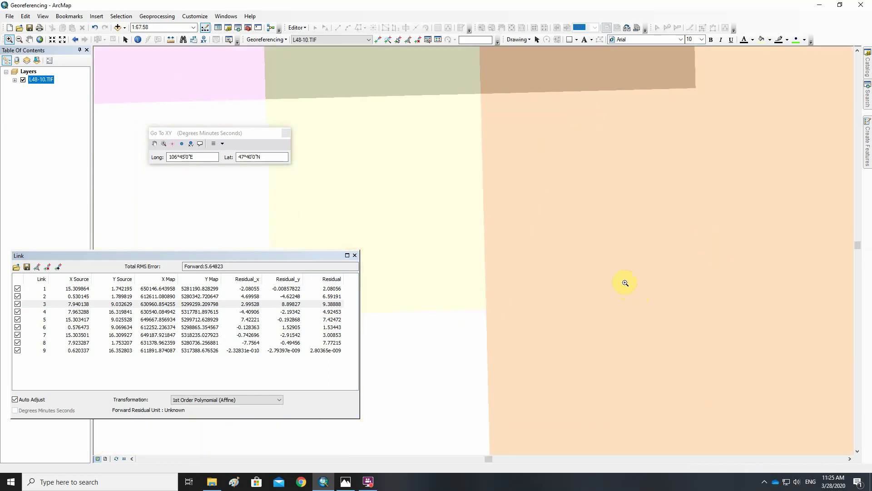
{"action": "left_click", "coordinate": [28, 304]}
{"action": "left_click", "coordinate": [47, 266]}
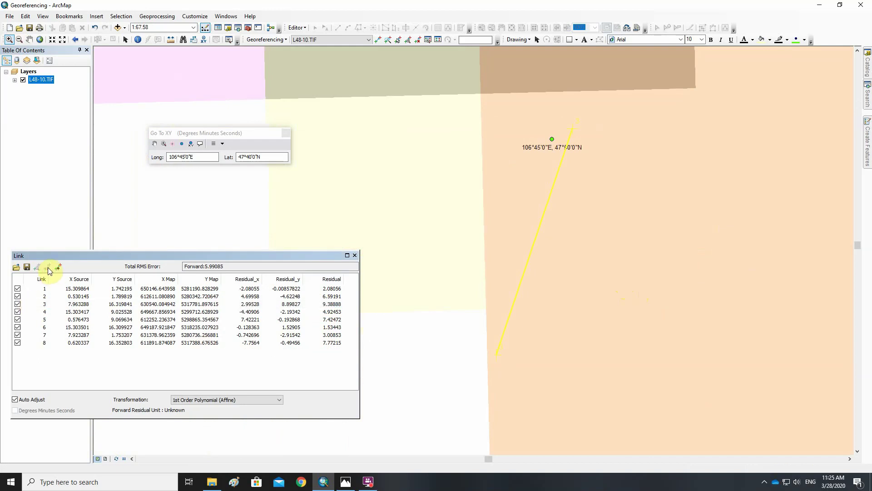
Add a control point with both ends on the 106°45'0"E, 47°50'0"N marker and show the whole raster
{"action": "left_click", "coordinate": [377, 40]}
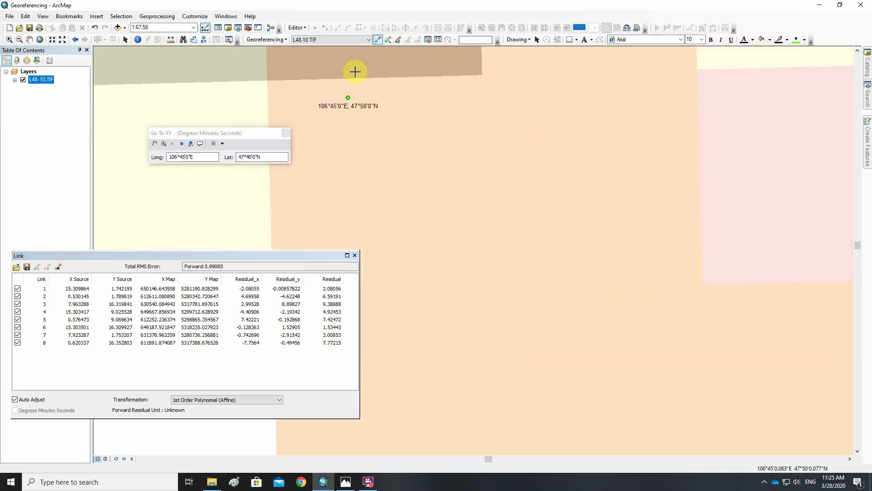
{"action": "left_click", "coordinate": [347, 97]}
{"action": "left_click", "coordinate": [347, 96]}
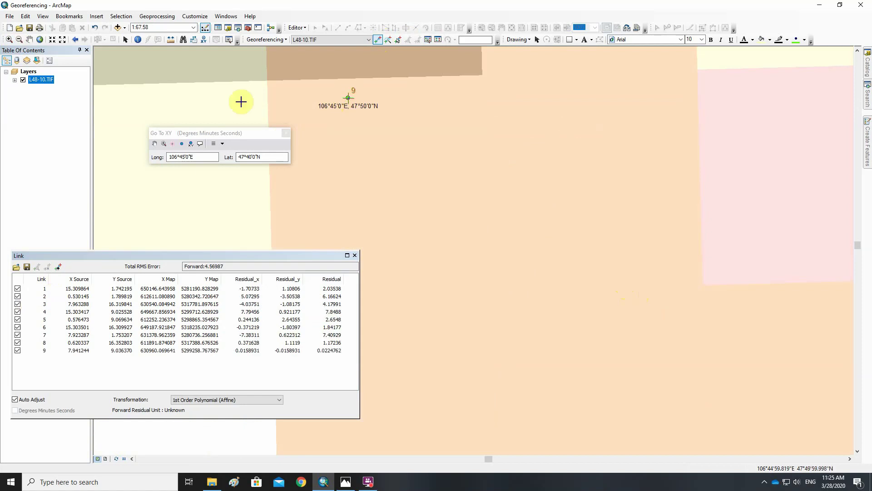
{"action": "right_click", "coordinate": [38, 81]}
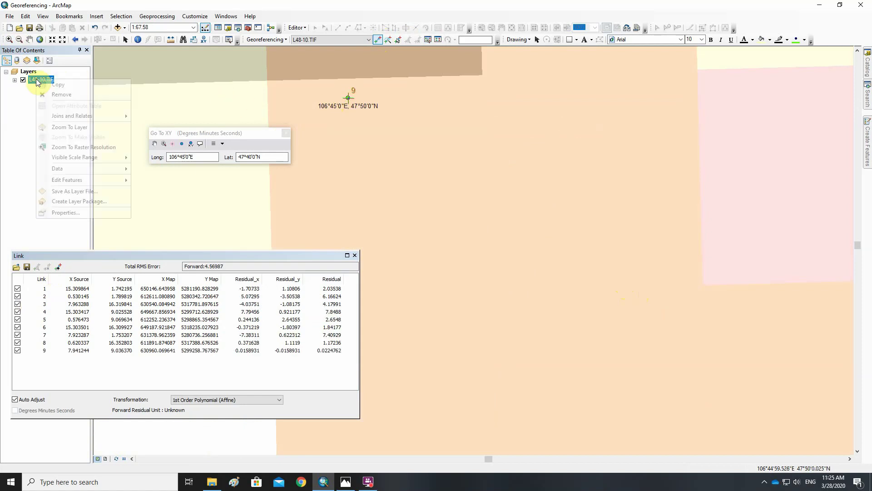
{"action": "left_click", "coordinate": [72, 127]}
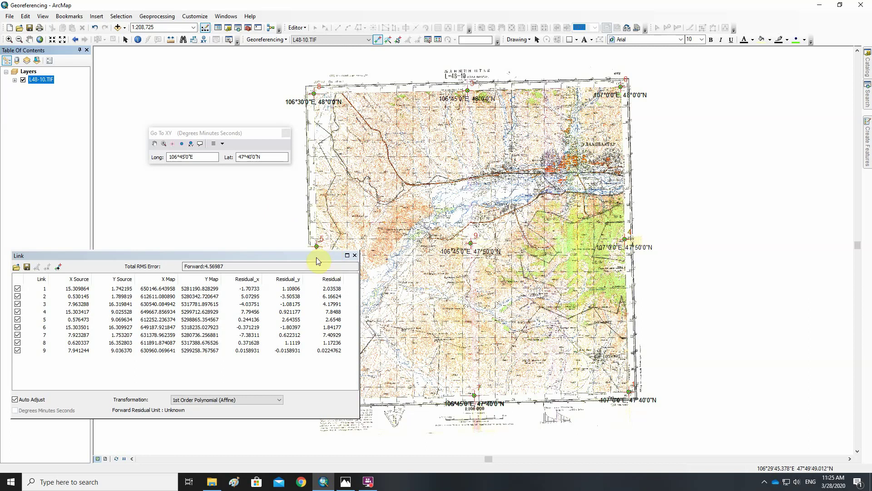
Review the large residuals and delete link 2 at the southwest corner, 106°30'0"E, 47°40'0"N
{"action": "left_click", "coordinate": [317, 335]}
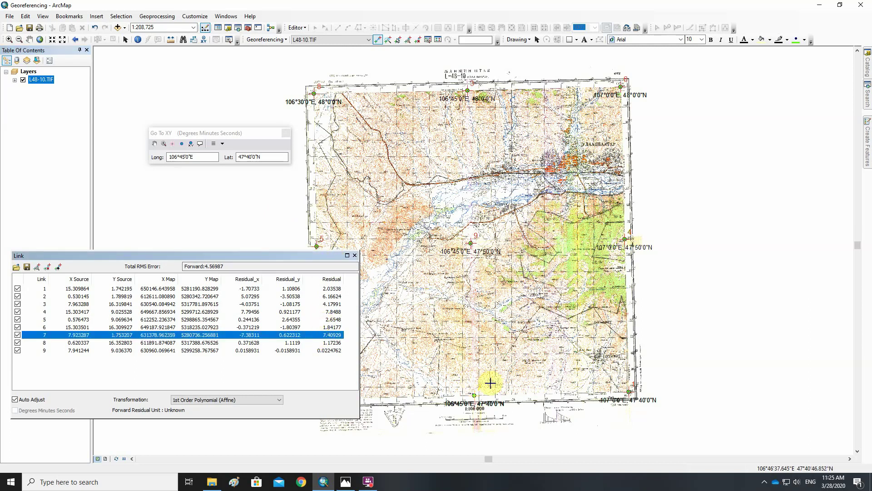
{"action": "left_click", "coordinate": [307, 297]}
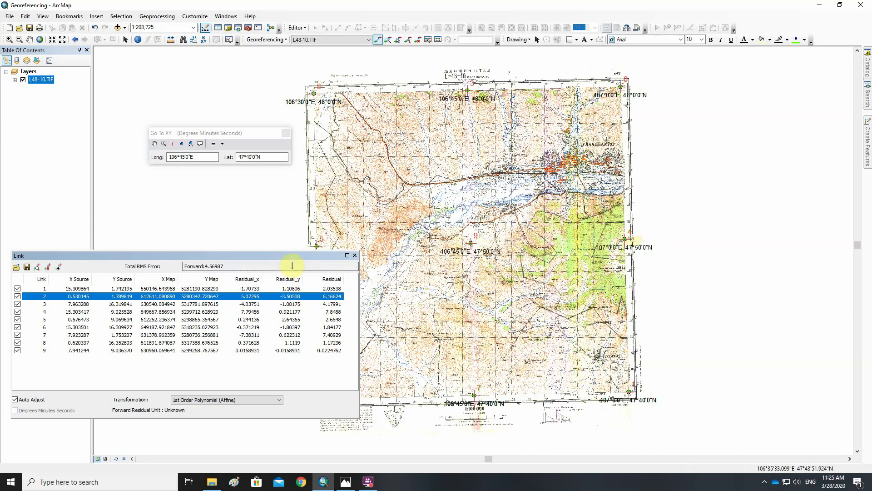
{"action": "left_click_drag", "start_coordinate": [288, 256], "coordinate": [653, 187]}
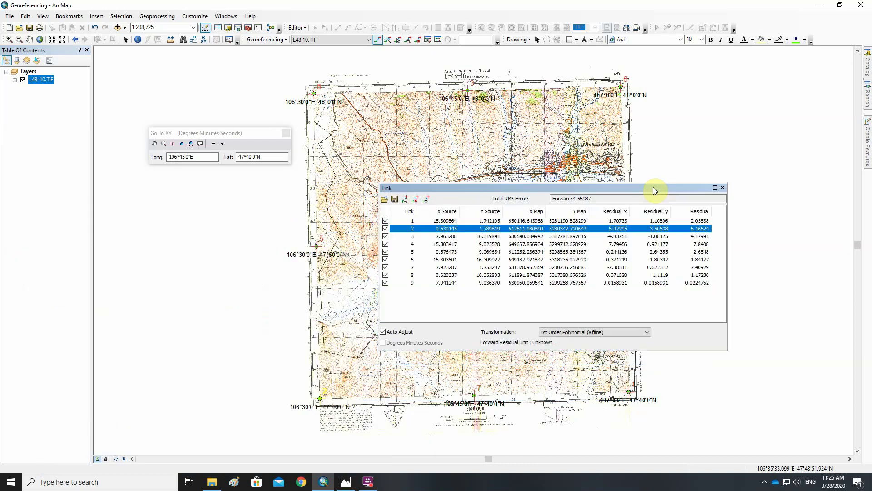
{"action": "left_click", "coordinate": [9, 40]}
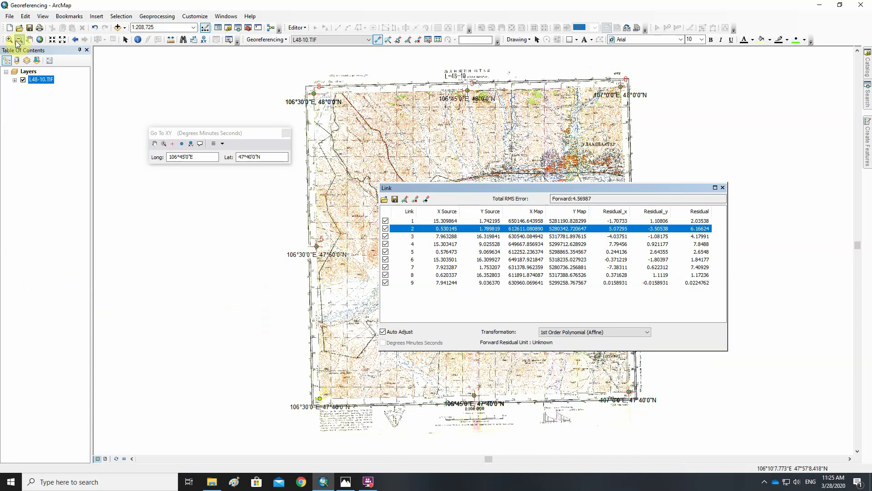
{"action": "scroll", "coordinate": [326, 408], "scroll_direction": "up", "scroll_amount": 10}
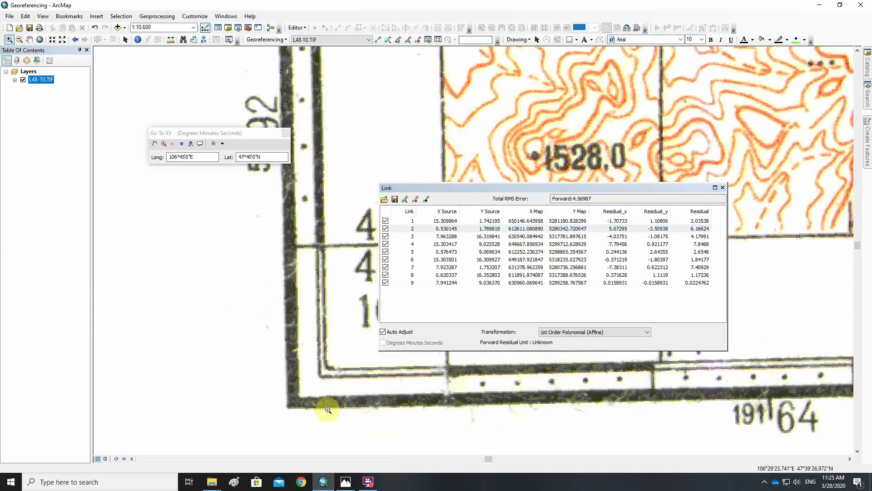
{"action": "left_click_drag", "start_coordinate": [440, 187], "coordinate": [551, 117]}
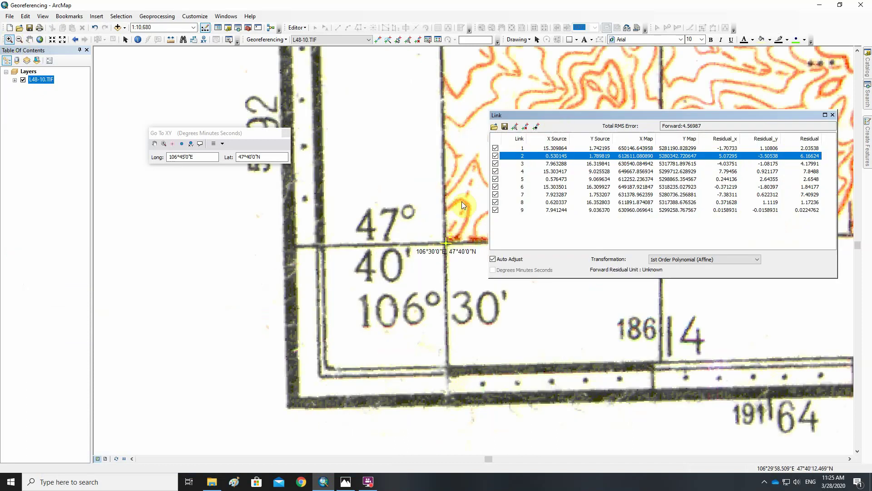
{"action": "scroll", "coordinate": [436, 239], "scroll_direction": "up", "scroll_amount": 8}
{"action": "left_click_drag", "start_coordinate": [474, 265], "coordinate": [336, 326]}
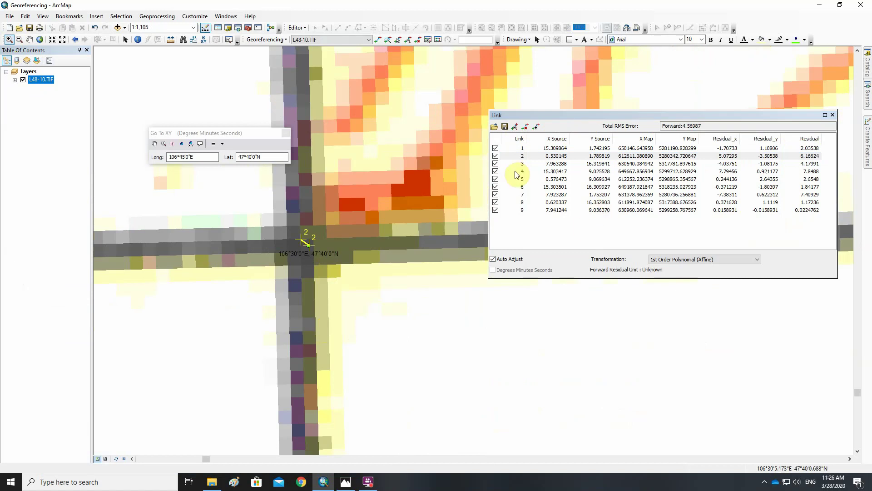
{"action": "left_click", "coordinate": [509, 156]}
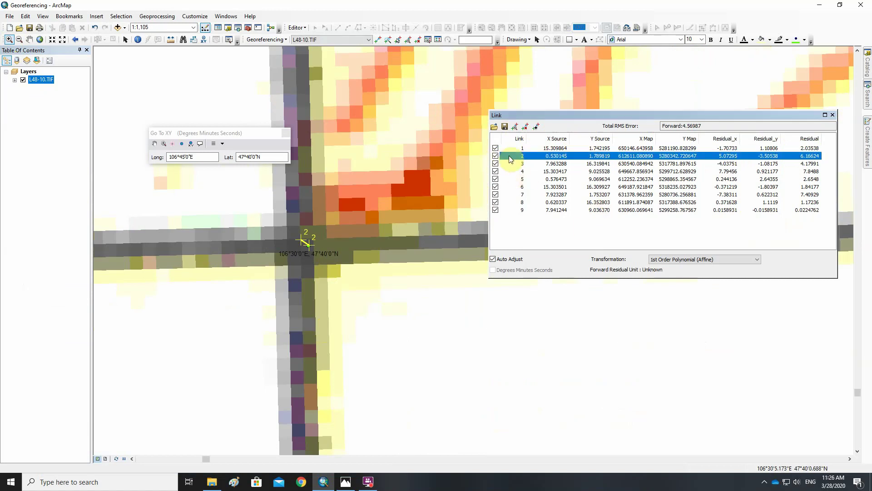
{"action": "left_click", "coordinate": [525, 126]}
Add a control point with both its source and map ends on the 106°30'0"E, 47°40'0"N marker, and show the whole raster
{"action": "left_click", "coordinate": [378, 41]}
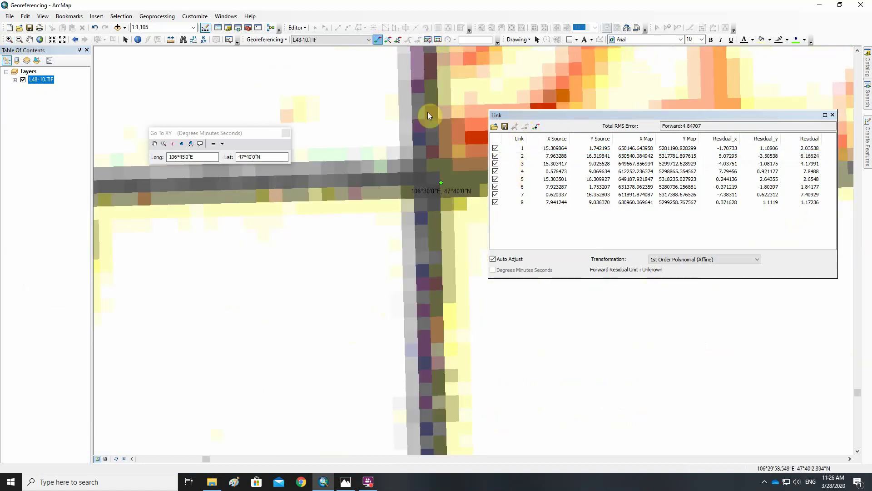
{"action": "left_click", "coordinate": [441, 182]}
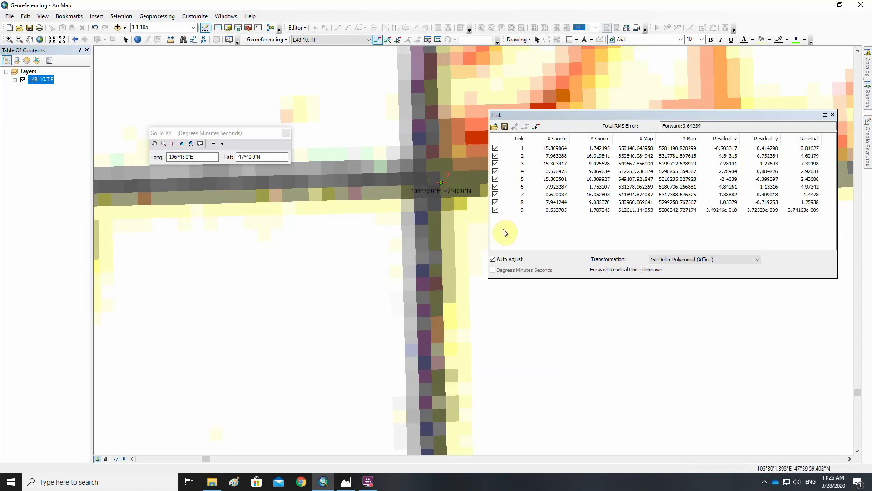
{"action": "right_click", "coordinate": [41, 79]}
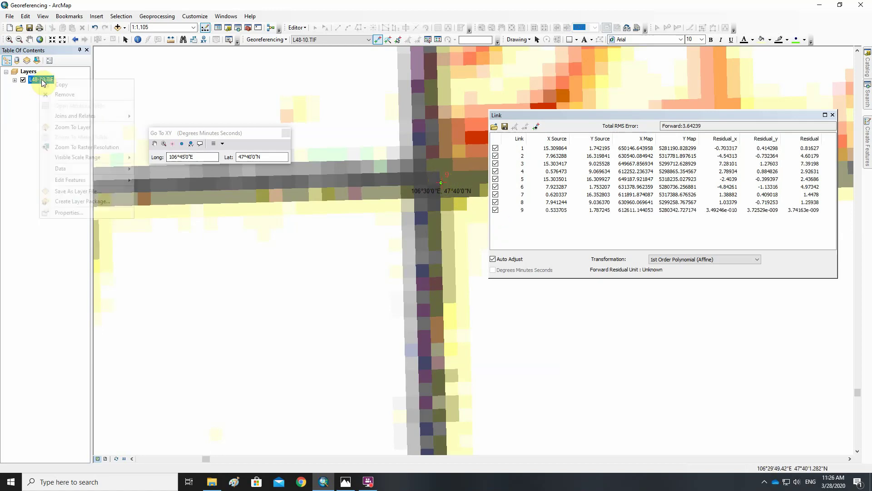
{"action": "left_click", "coordinate": [75, 128]}
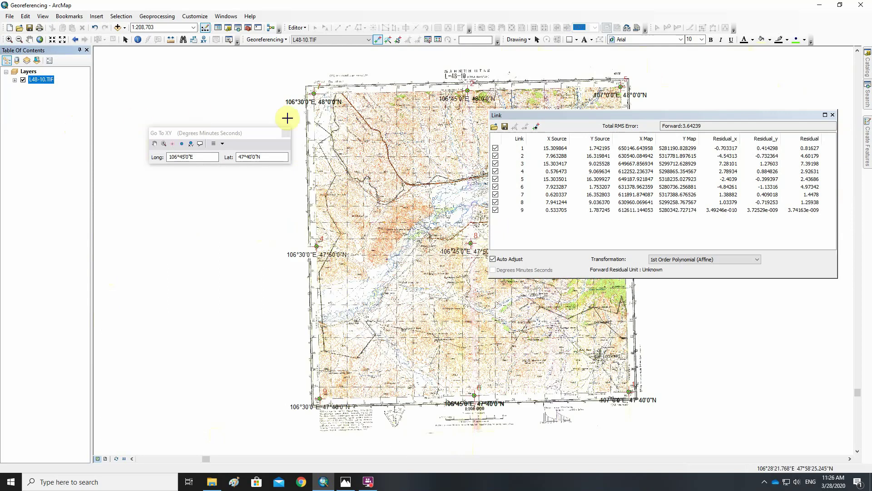
Locate link 3 on the map's east edge at 107°0'0"E, 47°50'0"N and delete it
{"action": "left_click", "coordinate": [796, 165]}
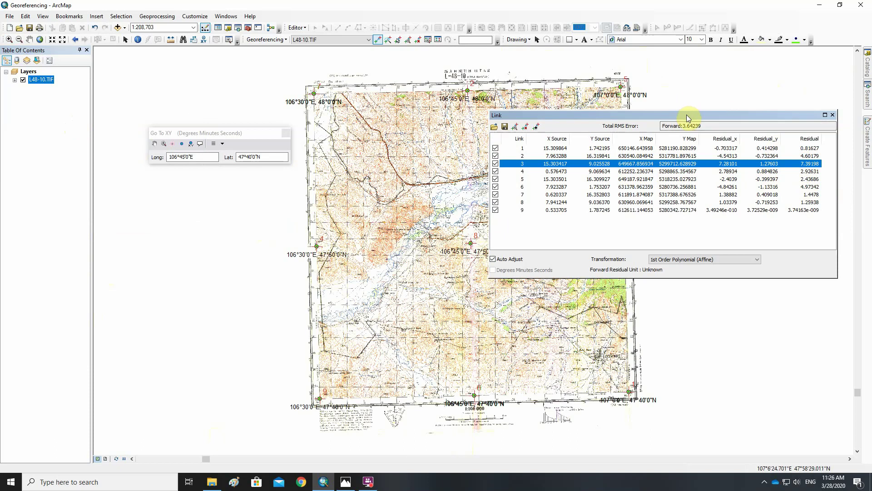
{"action": "left_click_drag", "start_coordinate": [686, 115], "coordinate": [272, 223]}
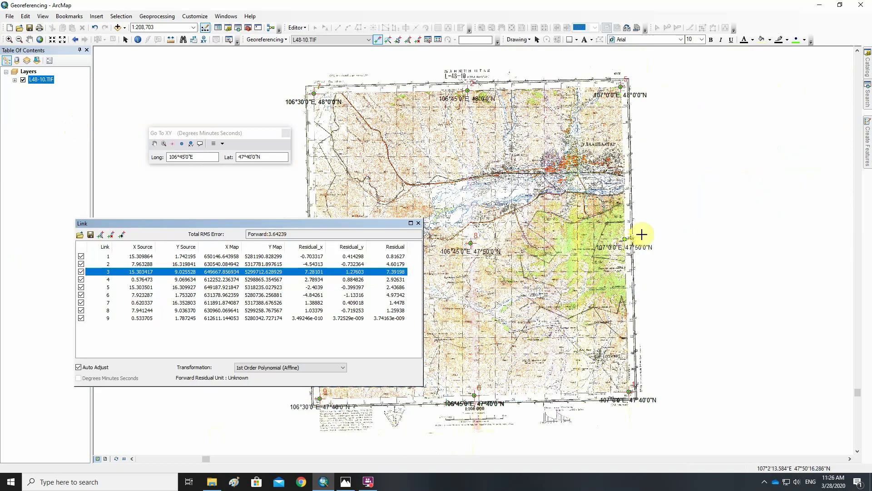
{"action": "left_click", "coordinate": [8, 39]}
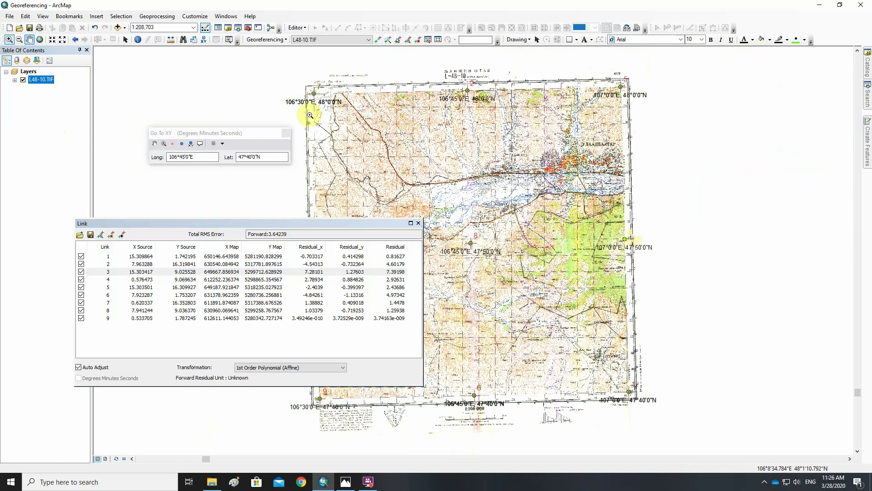
{"action": "left_click_drag", "start_coordinate": [604, 222], "coordinate": [649, 252]}
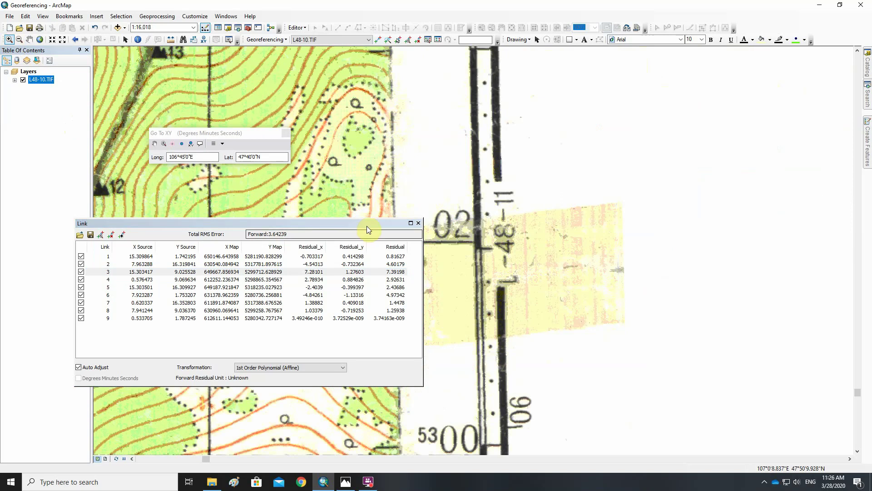
{"action": "left_click_drag", "start_coordinate": [365, 222], "coordinate": [274, 285]}
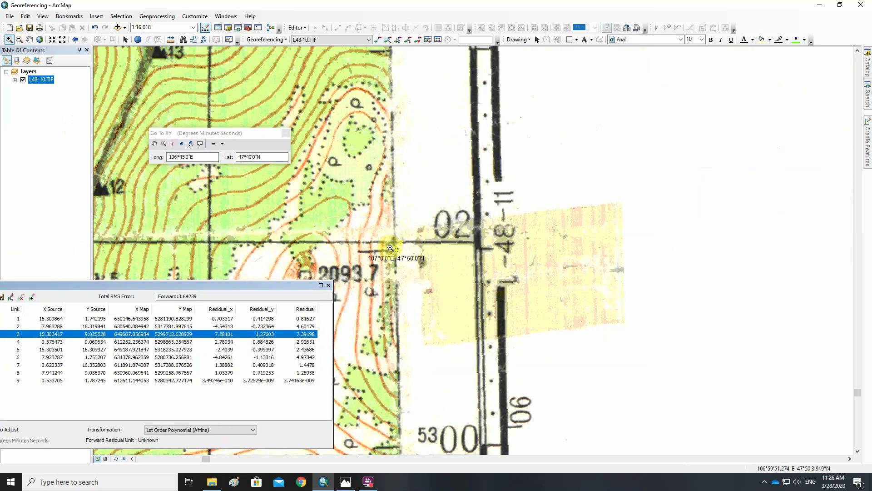
{"action": "left_click_drag", "start_coordinate": [390, 248], "coordinate": [444, 267]}
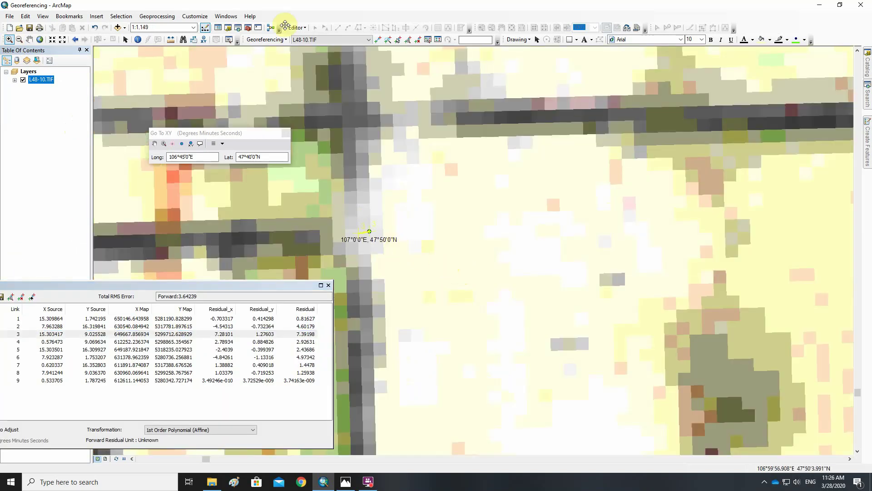
{"action": "left_click", "coordinate": [54, 334]}
{"action": "left_click", "coordinate": [16, 334]}
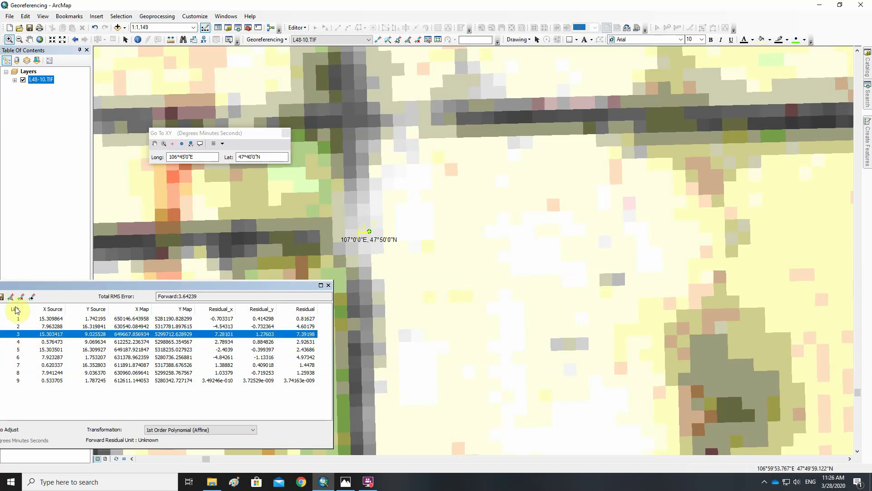
{"action": "left_click", "coordinate": [18, 300]}
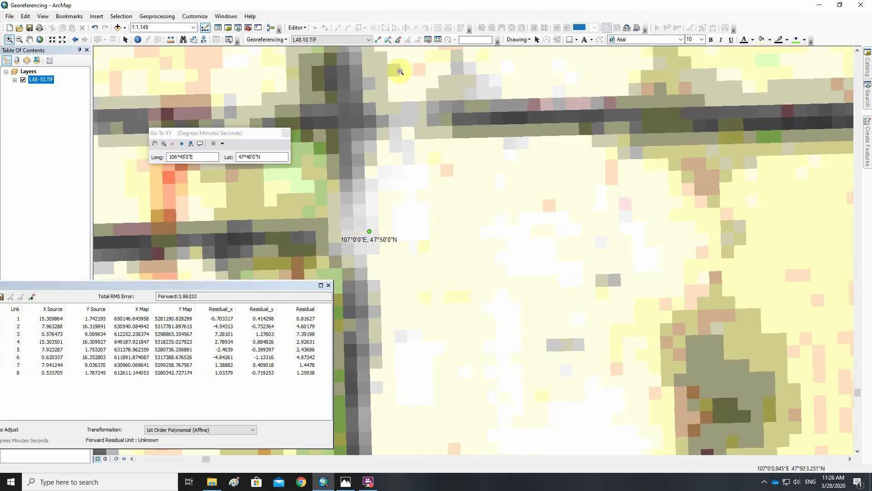
Add a control point with both ends on the 107°0'0"E, 47°50'0"N marker and show the whole raster
{"action": "left_click", "coordinate": [379, 39]}
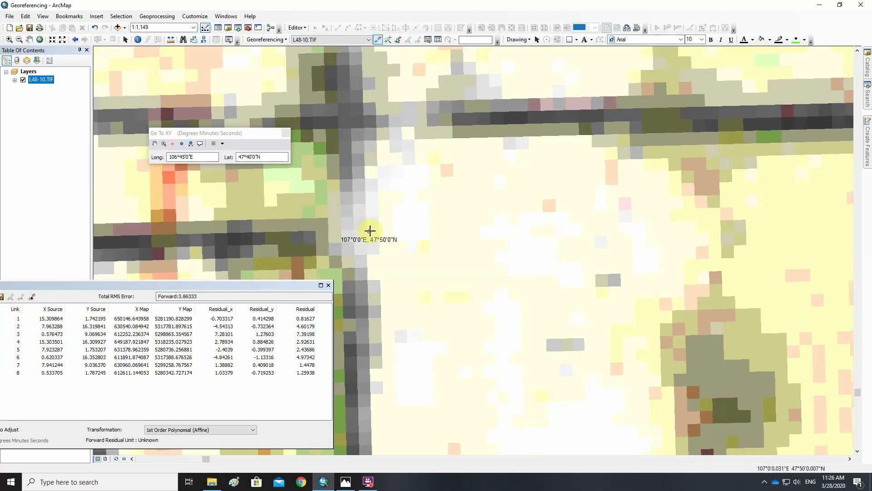
{"action": "left_click", "coordinate": [369, 231]}
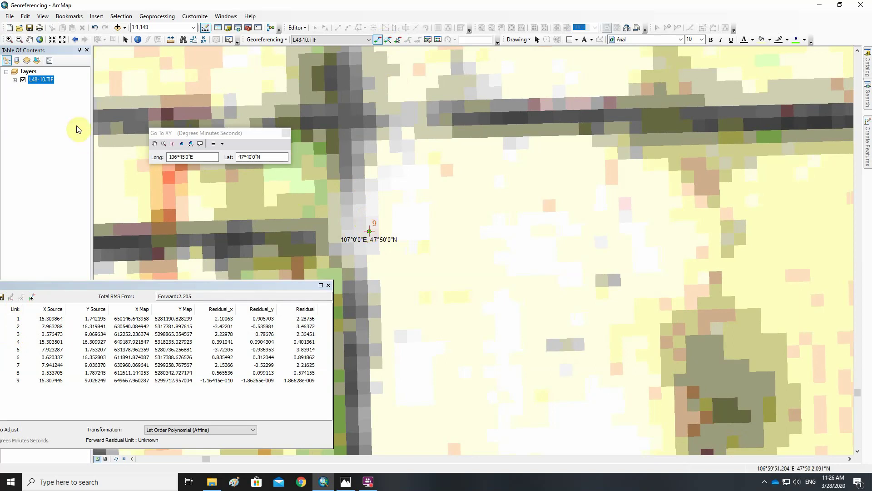
{"action": "right_click", "coordinate": [43, 81]}
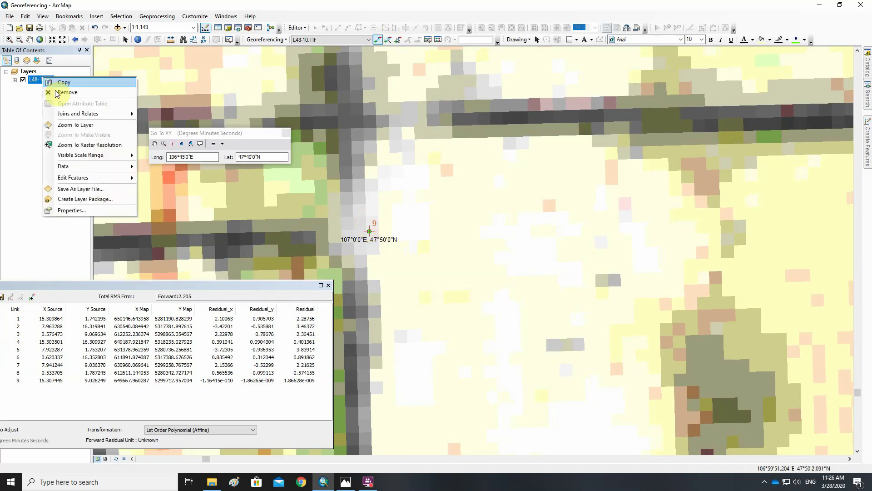
{"action": "left_click", "coordinate": [69, 124]}
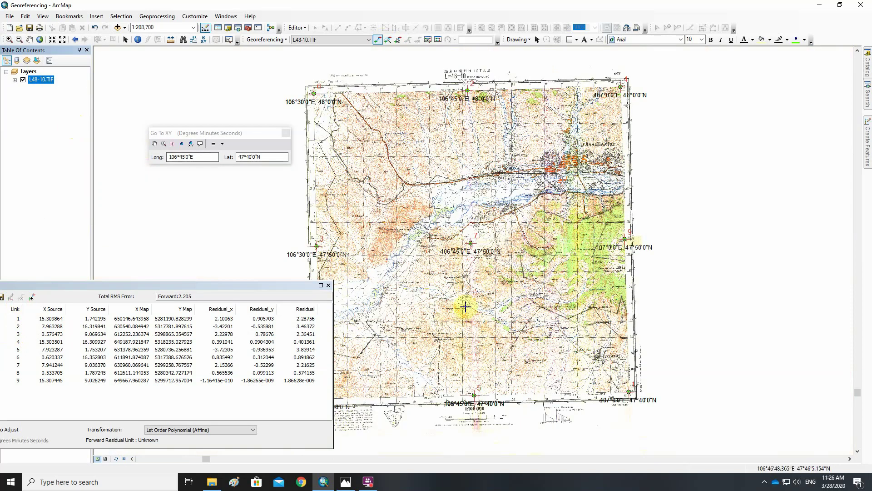
Locate link 2 on the map's north edge at 106°45'0"E, 48°0'0"N and delete it
{"action": "left_click", "coordinate": [292, 327]}
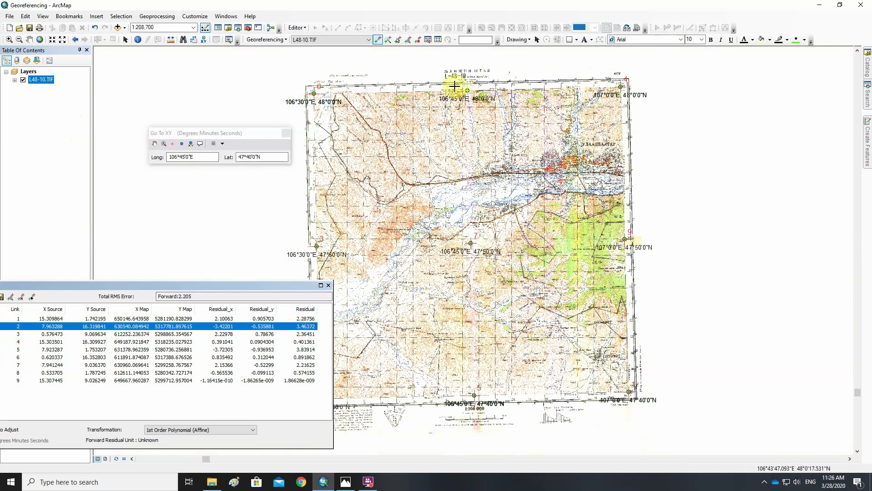
{"action": "left_click", "coordinate": [9, 40]}
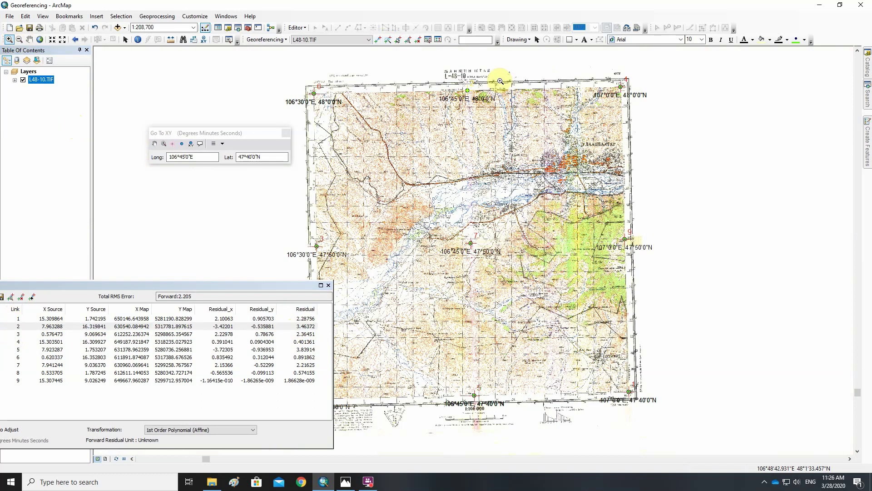
{"action": "left_click_drag", "start_coordinate": [451, 80], "coordinate": [496, 100]}
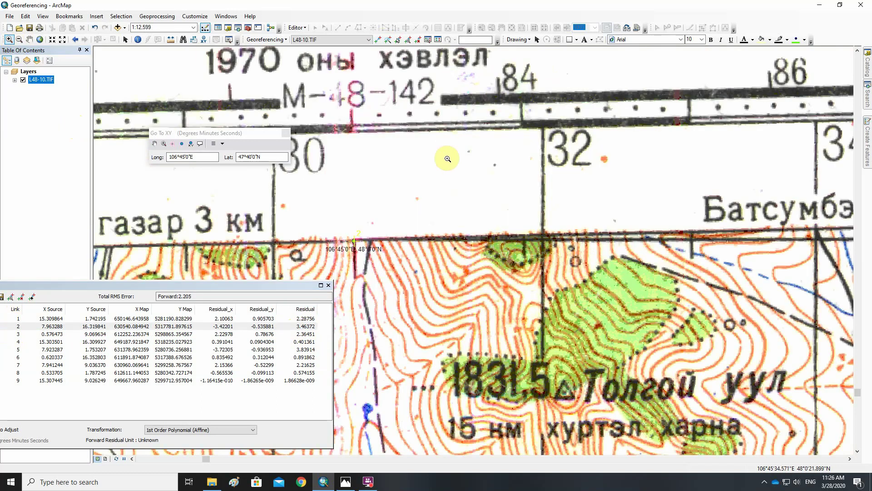
{"action": "left_click_drag", "start_coordinate": [340, 231], "coordinate": [373, 255]}
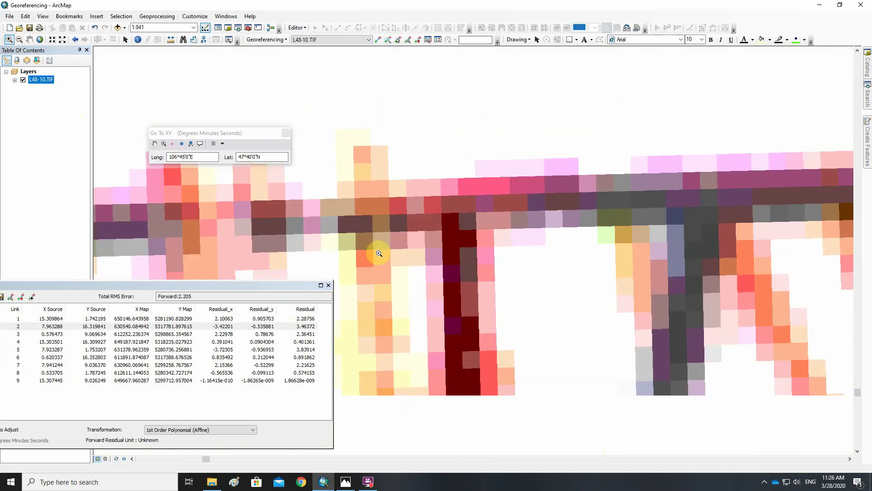
{"action": "left_click_drag", "start_coordinate": [433, 197], "coordinate": [485, 238]}
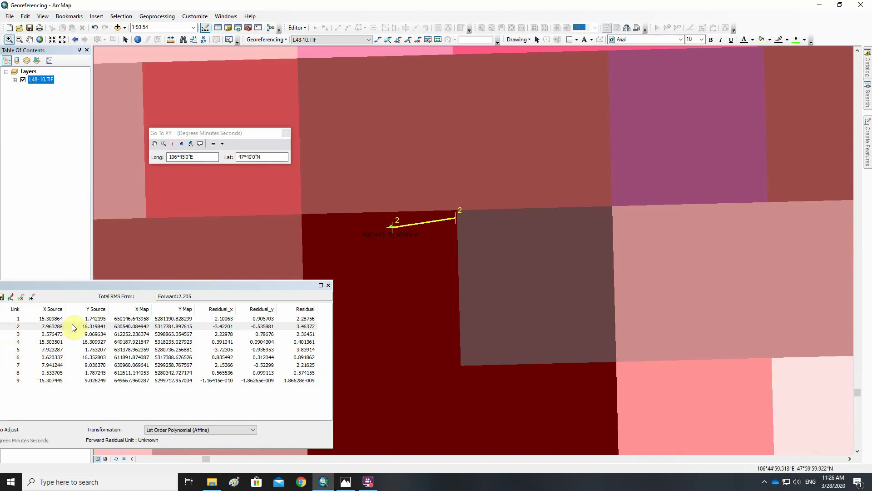
{"action": "left_click", "coordinate": [9, 328]}
{"action": "left_click", "coordinate": [10, 328]}
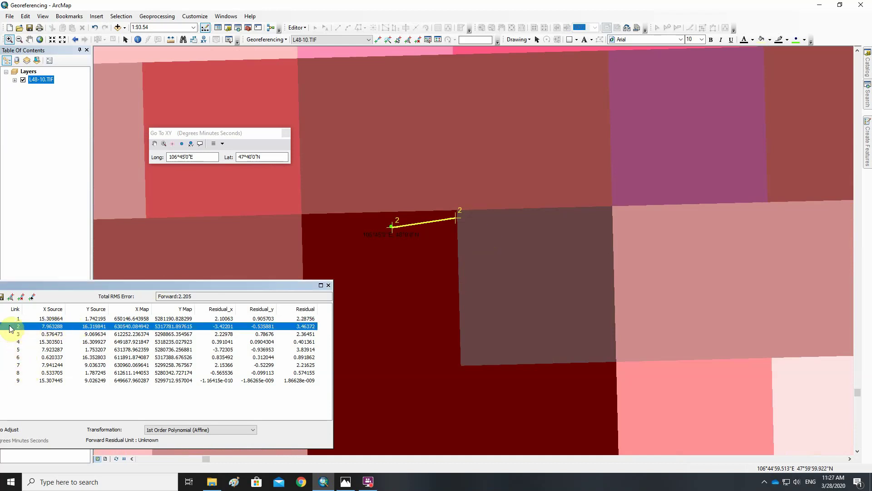
{"action": "left_click", "coordinate": [21, 298]}
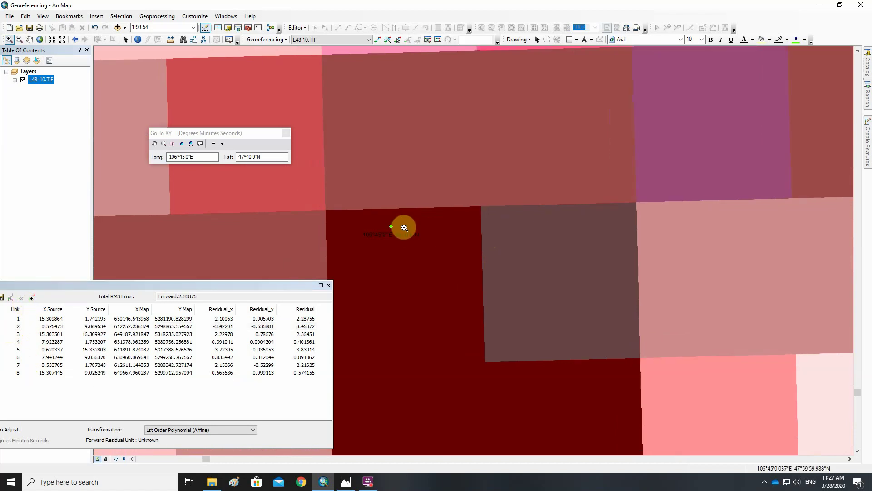
Add a control point with both ends on the 106°45'0"E, 48°0'0"N marker and show the whole raster
{"action": "left_click", "coordinate": [377, 40]}
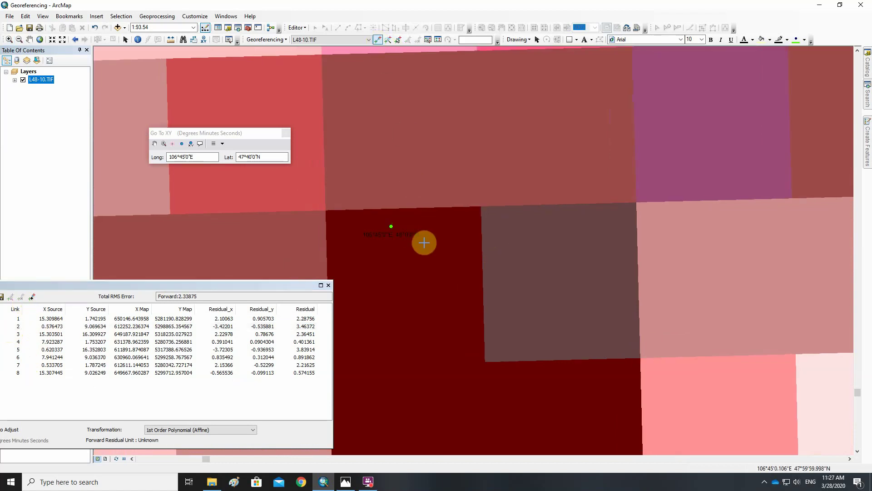
{"action": "left_click", "coordinate": [391, 225]}
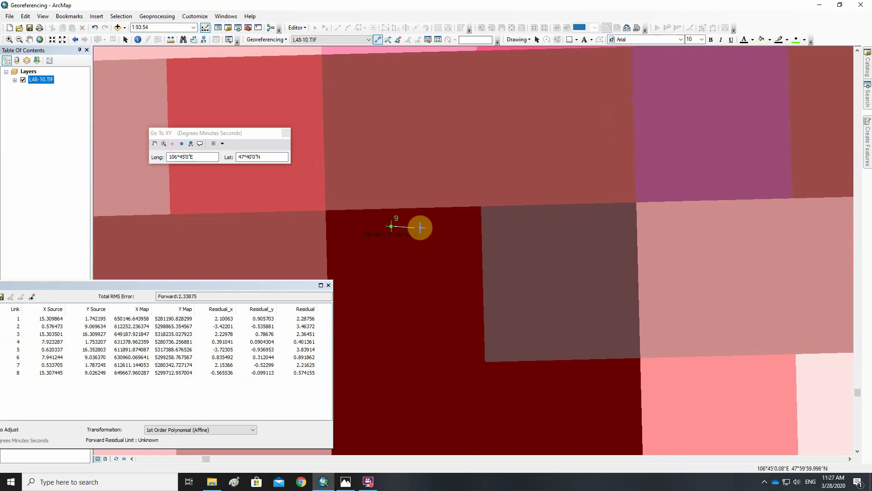
{"action": "left_click", "coordinate": [391, 225]}
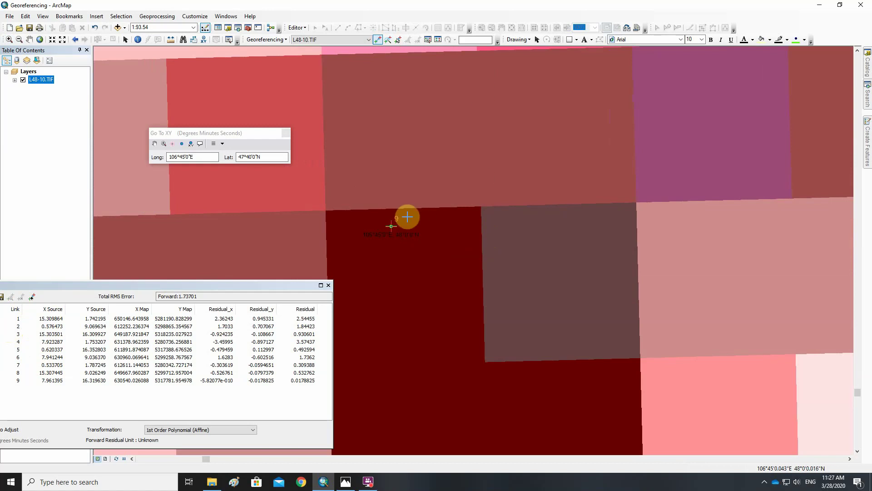
{"action": "right_click", "coordinate": [41, 82]}
{"action": "left_click", "coordinate": [81, 127]}
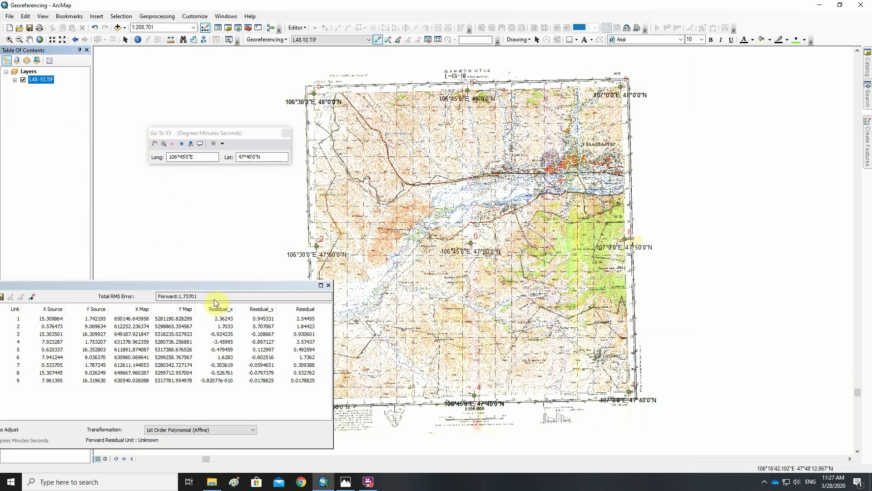
Review the residuals in the link table, close it and the Go To XY window, and leave control point adding for panning
{"action": "left_click_drag", "start_coordinate": [205, 287], "coordinate": [284, 246]}
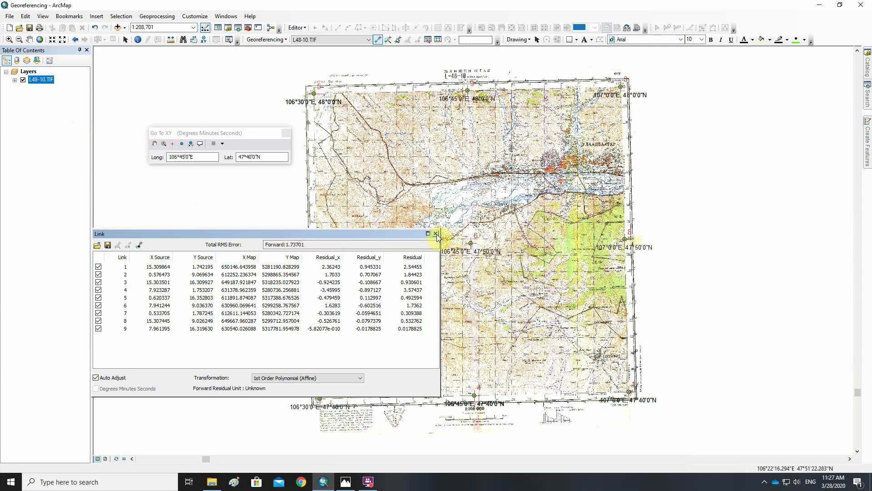
{"action": "left_click", "coordinate": [436, 234]}
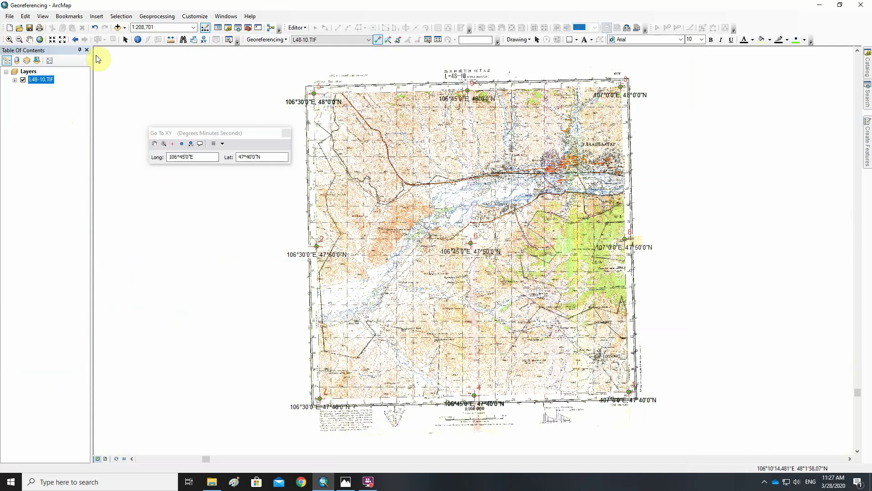
{"action": "left_click", "coordinate": [286, 133]}
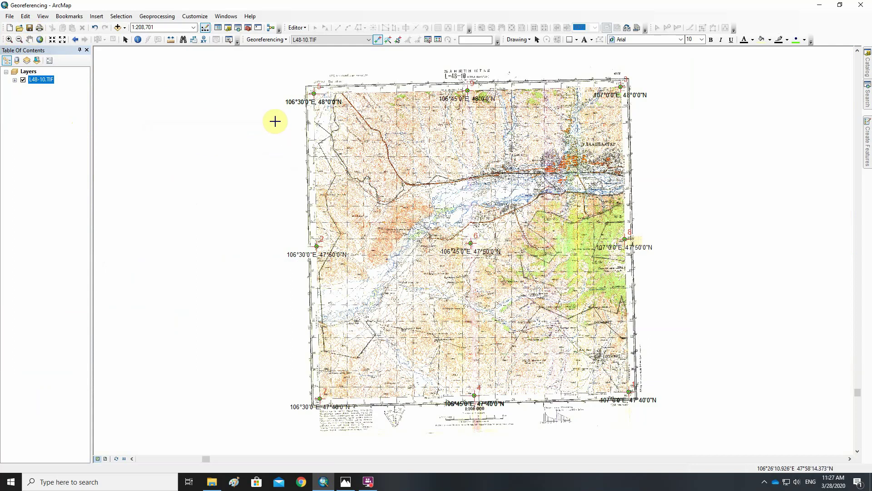
{"action": "left_click", "coordinate": [29, 39]}
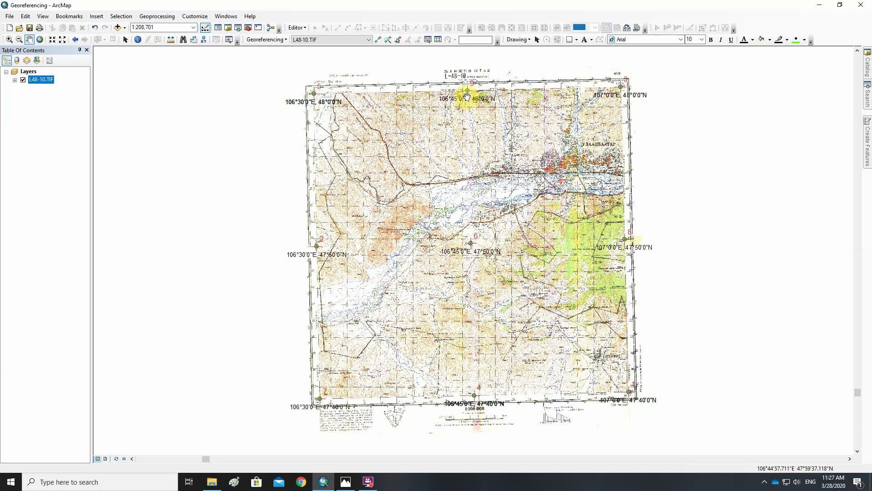
Rectify L48-10.TIF into the GIS LESSON\Done folder as L48-101.tif, in TIFF format with nearest neighbor resampling and no compression
{"action": "left_click", "coordinate": [278, 40]}
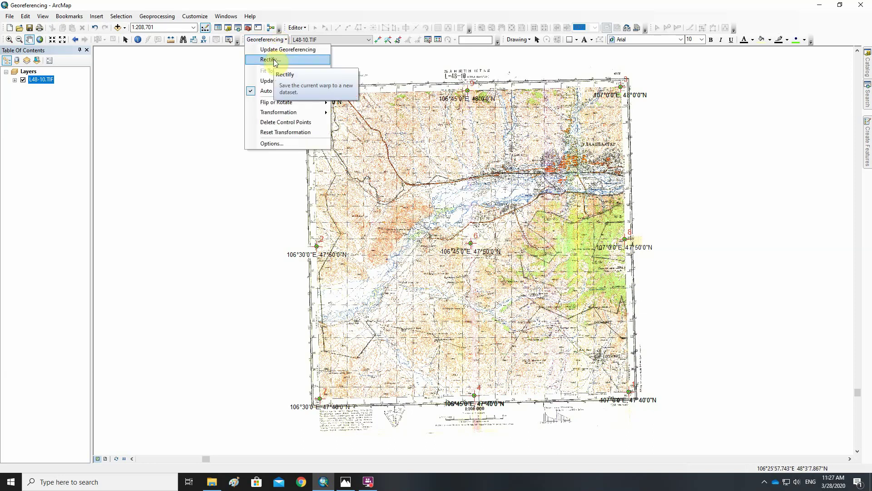
{"action": "left_click", "coordinate": [275, 60]}
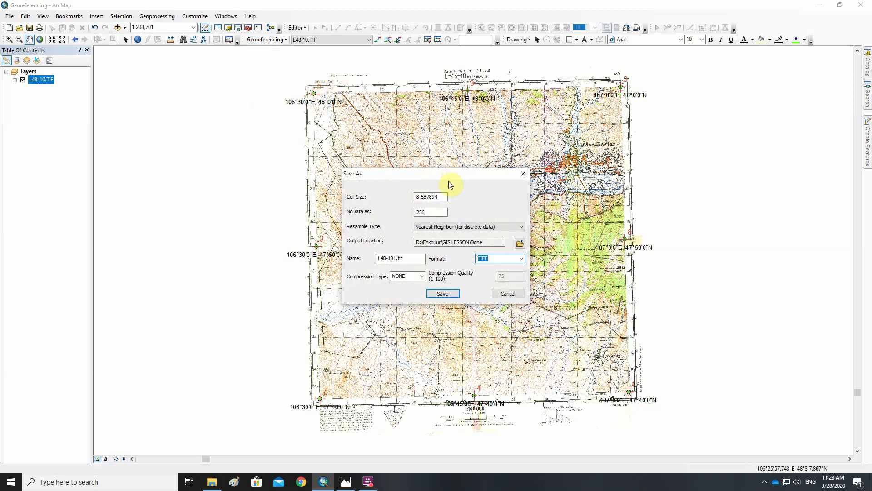
{"action": "left_click", "coordinate": [386, 258]}
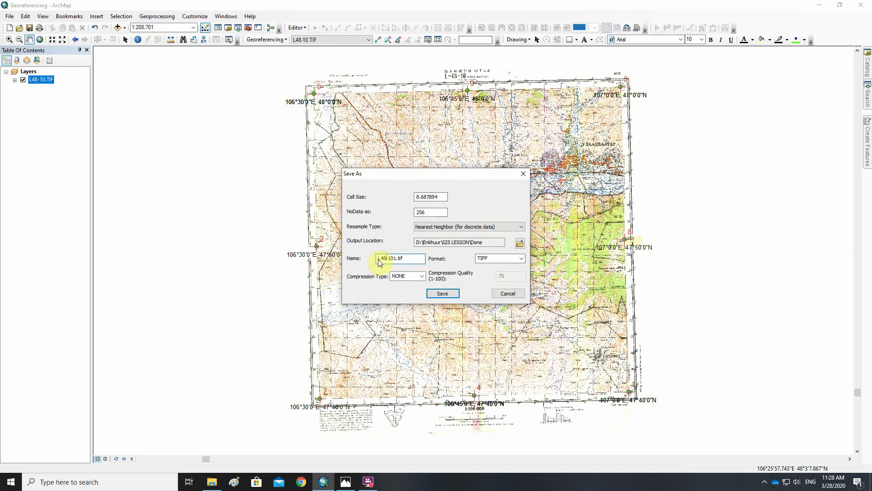
{"action": "left_click_drag", "start_coordinate": [379, 259], "coordinate": [409, 258]}
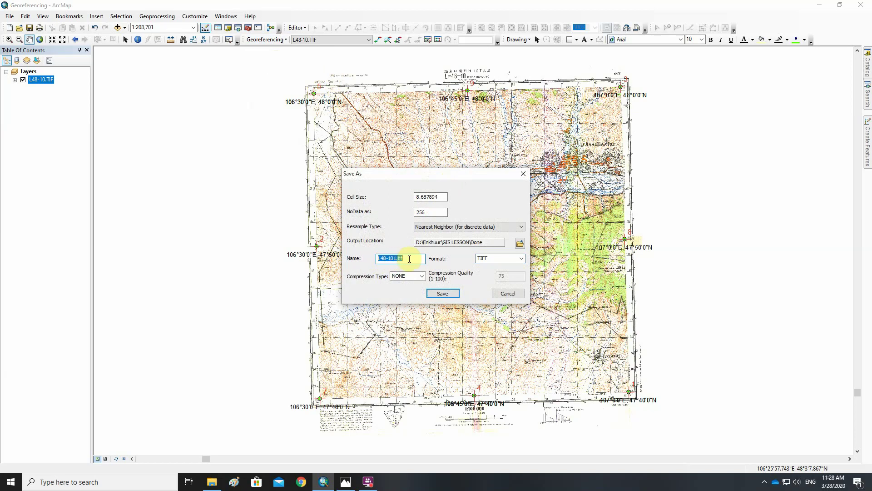
{"action": "left_click", "coordinate": [409, 259]}
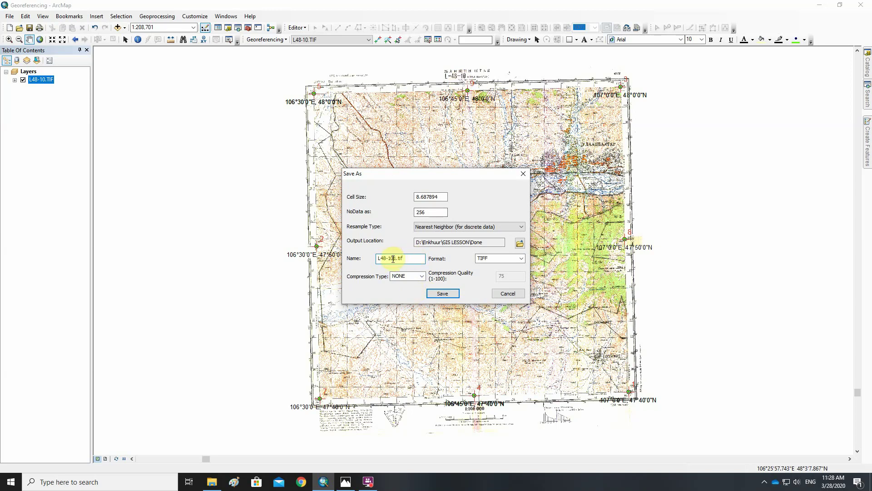
{"action": "left_click_drag", "start_coordinate": [394, 259], "coordinate": [376, 258]}
{"action": "left_click", "coordinate": [397, 259]}
{"action": "left_click", "coordinate": [413, 258]}
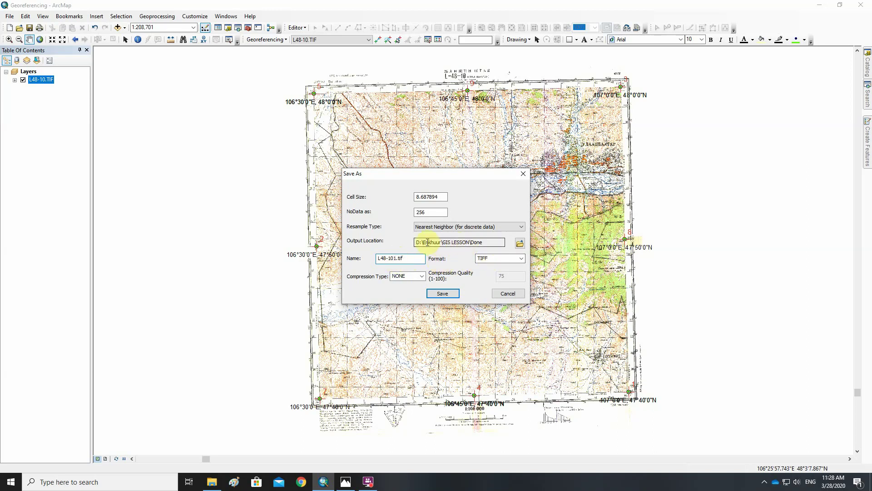
{"action": "left_click", "coordinate": [520, 243]}
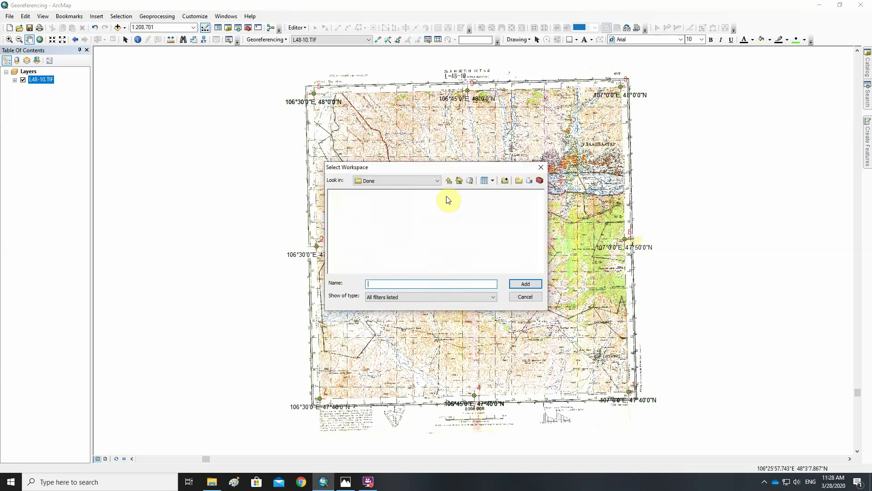
{"action": "left_click", "coordinate": [541, 167]}
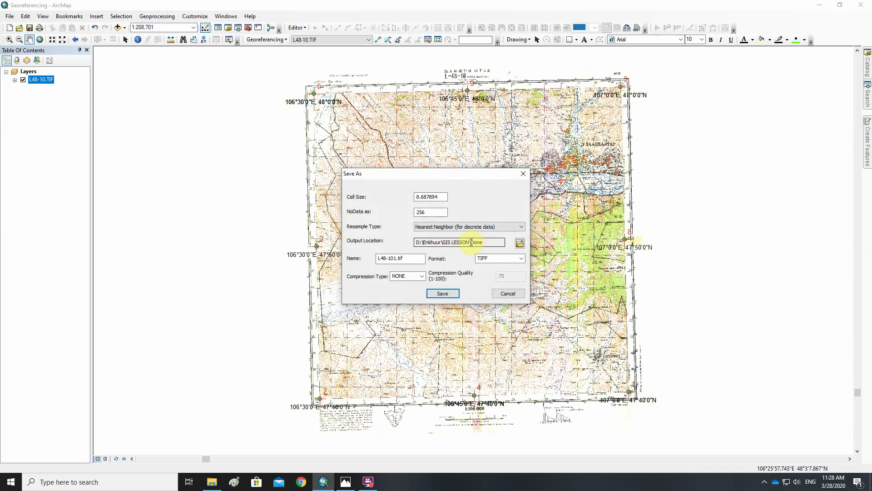
{"action": "left_click_drag", "start_coordinate": [471, 242], "coordinate": [477, 244]}
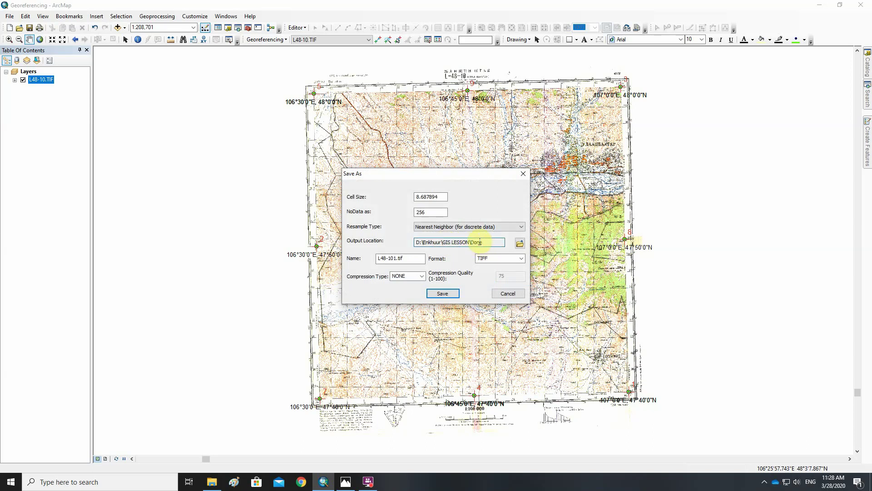
{"action": "left_click", "coordinate": [466, 245]}
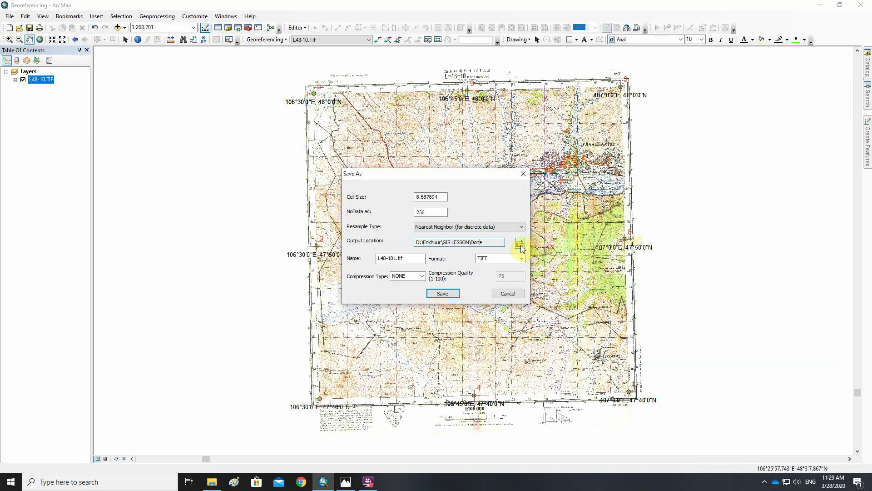
{"action": "left_click", "coordinate": [440, 294]}
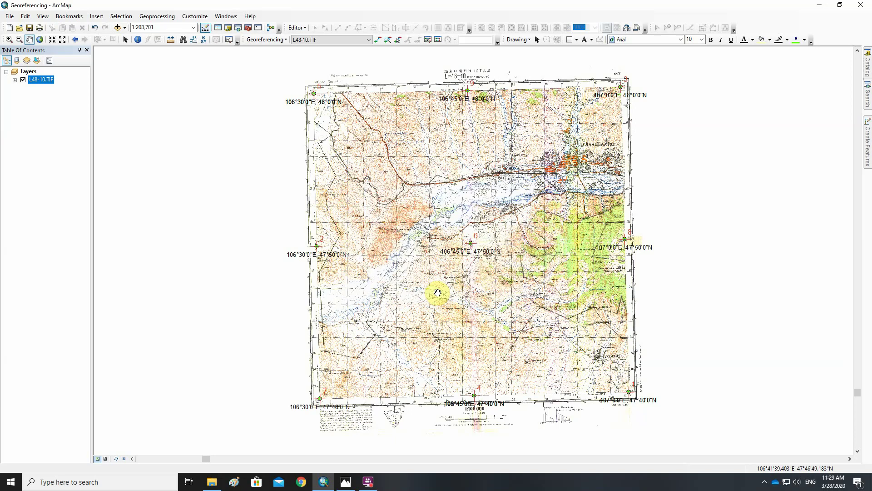
Switch to File Explorer, examine the L48-101 output files in the Done folder, and return to ArcMap
{"action": "left_click", "coordinate": [212, 481]}
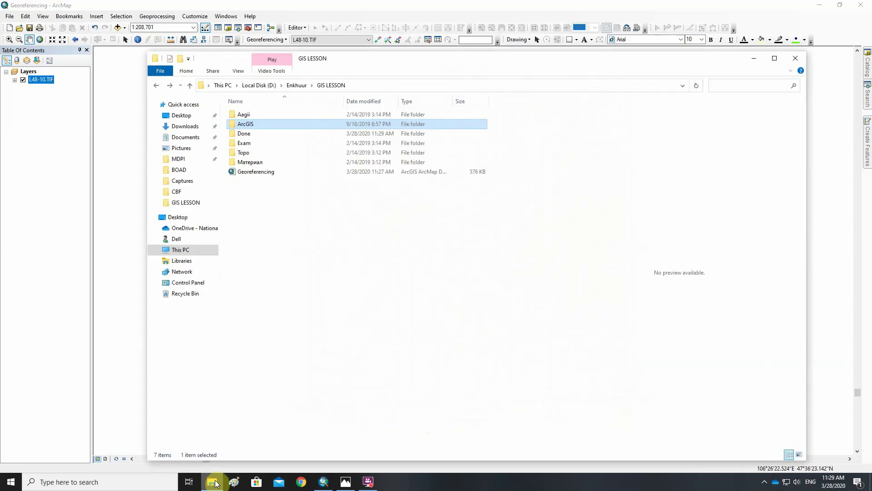
{"action": "double_click", "coordinate": [252, 134]}
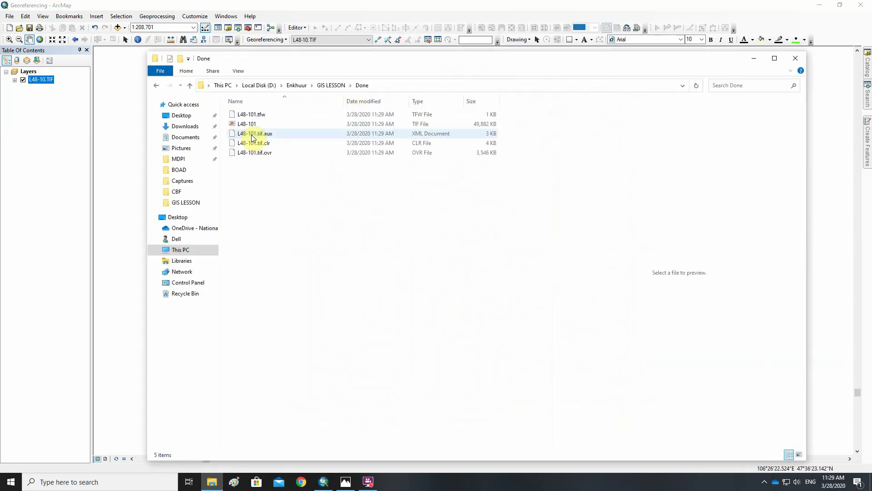
{"action": "left_click", "coordinate": [248, 124]}
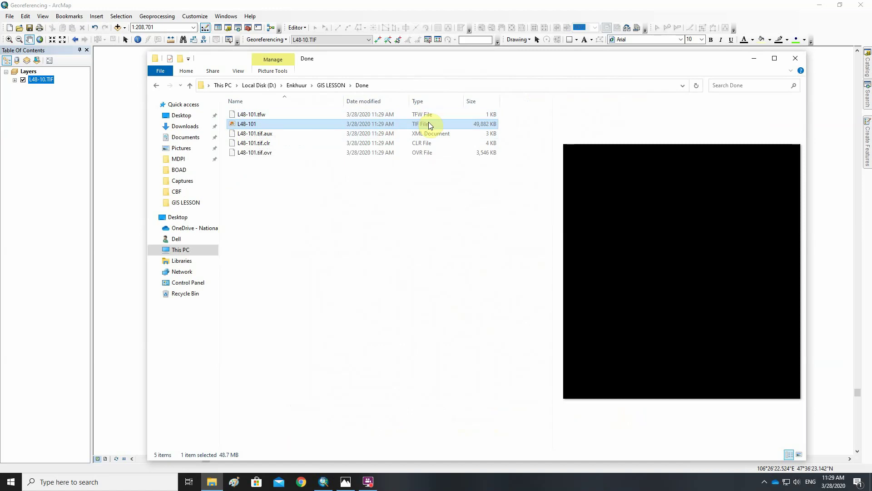
{"action": "left_click", "coordinate": [258, 153]}
{"action": "left_click", "coordinate": [282, 133]}
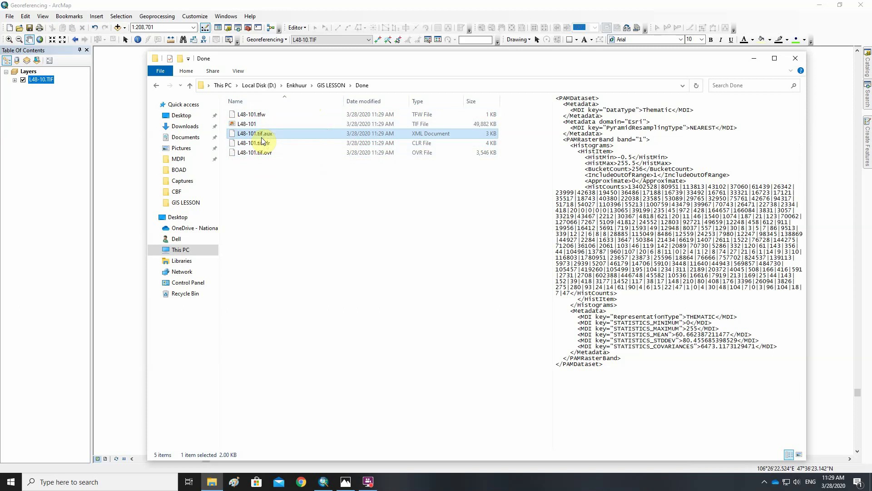
{"action": "left_click", "coordinate": [752, 62]}
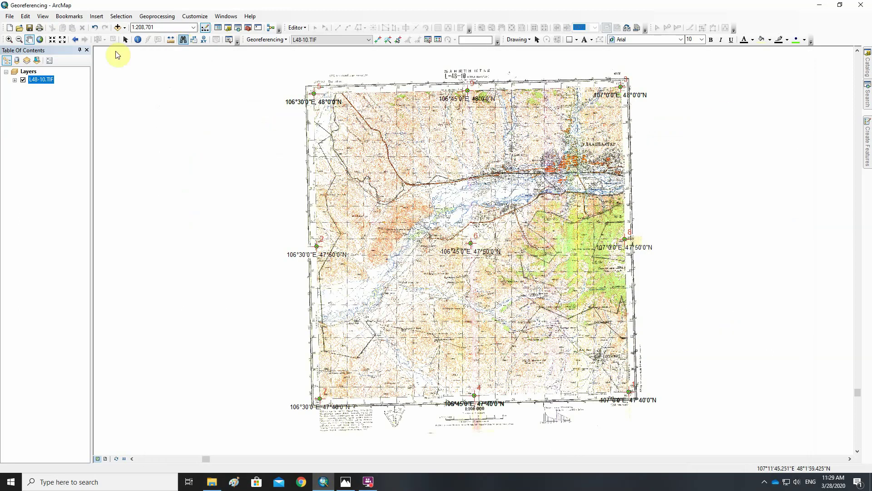
Create a new blank map and add the rectified raster L48-101.tif from the Done folder
{"action": "left_click", "coordinate": [9, 27]}
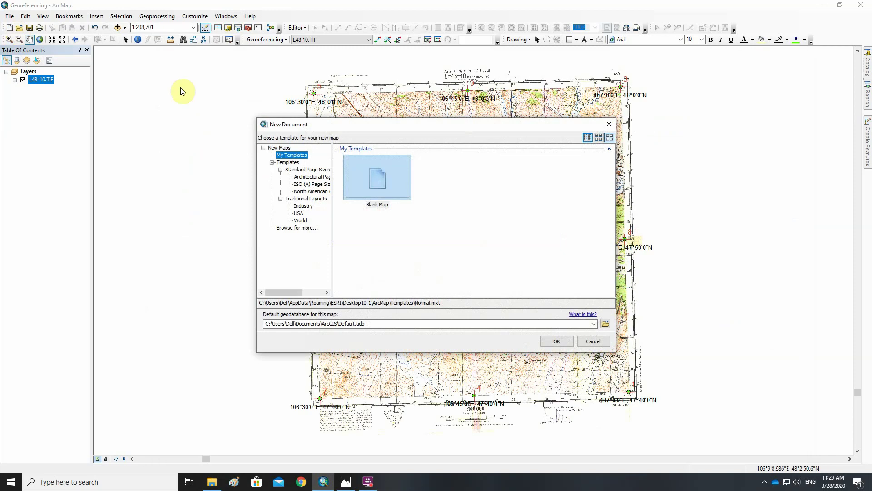
{"action": "left_click", "coordinate": [557, 341]}
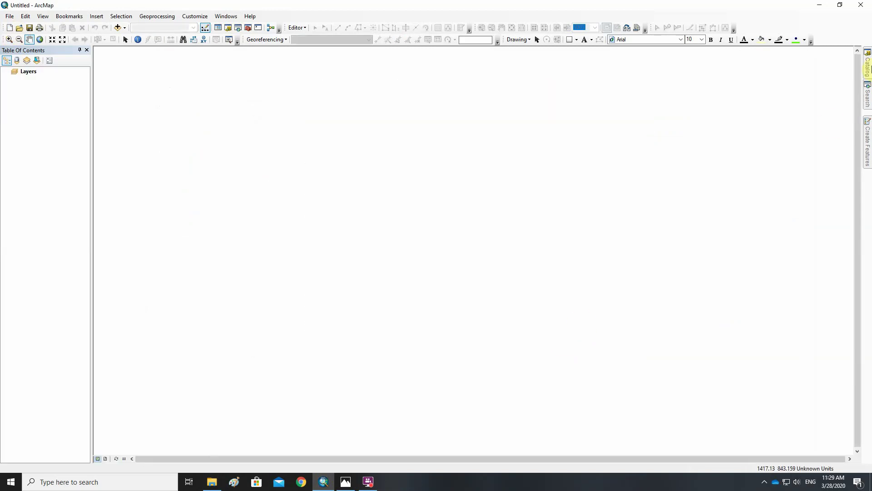
{"action": "left_click", "coordinate": [868, 65]}
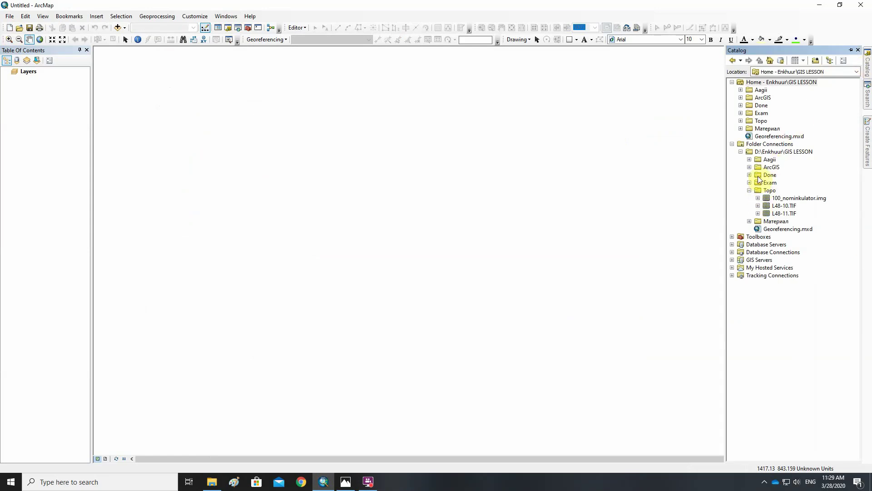
{"action": "left_click", "coordinate": [750, 174]}
{"action": "left_click_drag", "start_coordinate": [793, 184], "coordinate": [503, 193]}
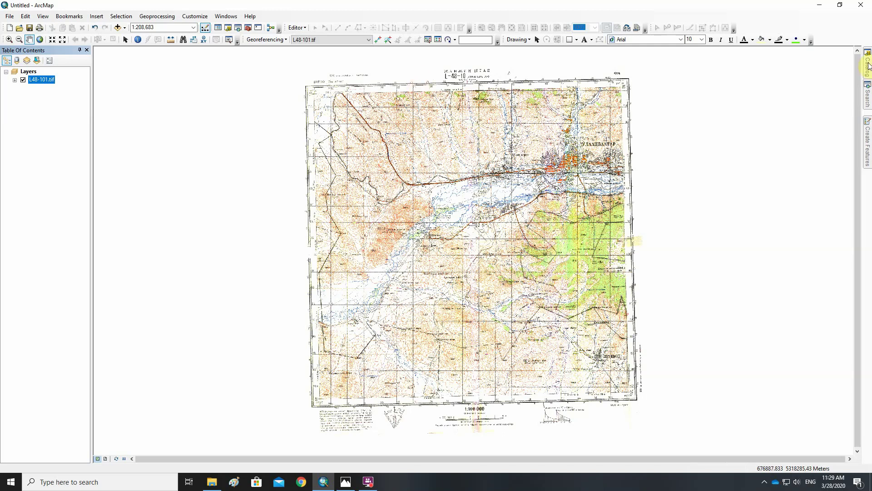
Add the Аймгийн_хил feature class from the Засаг_захиргаа dataset of Монгол.gdb and place the L48-101.tif layer above it
{"action": "mouse_move", "coordinate": [869, 66]}
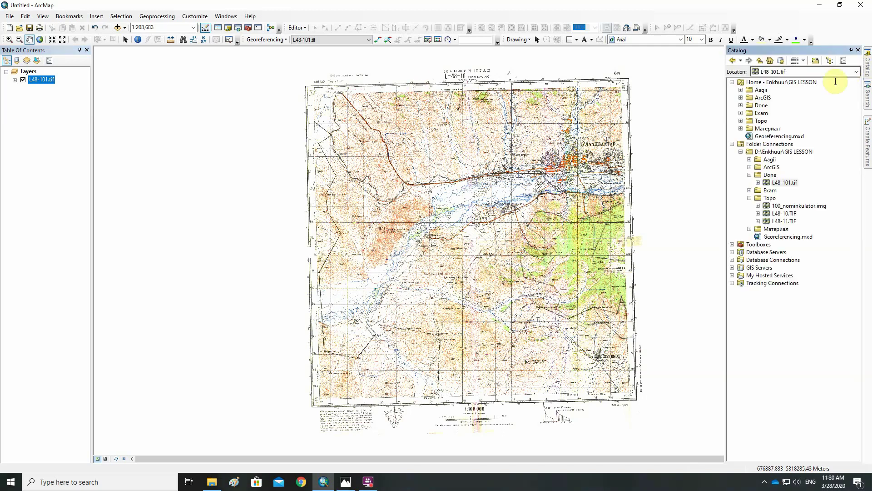
{"action": "left_click", "coordinate": [749, 166]}
{"action": "left_click", "coordinate": [756, 175]}
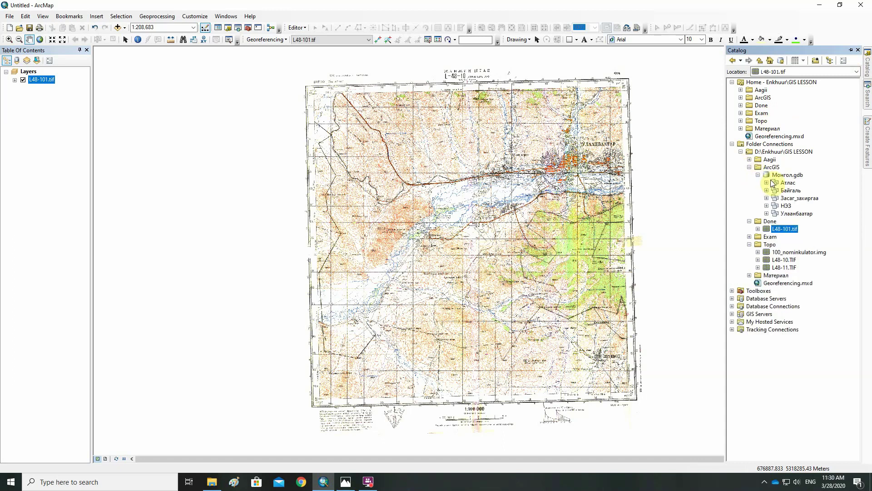
{"action": "left_click", "coordinate": [766, 198]}
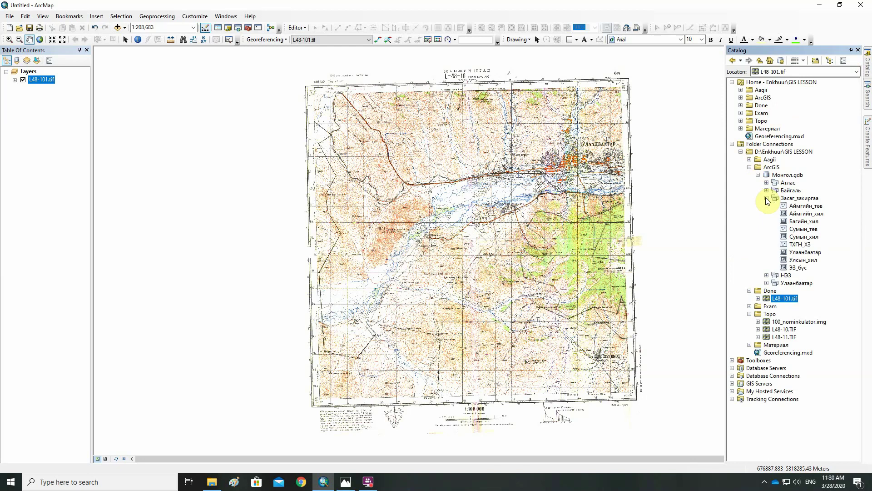
{"action": "left_click_drag", "start_coordinate": [805, 213], "coordinate": [516, 200]}
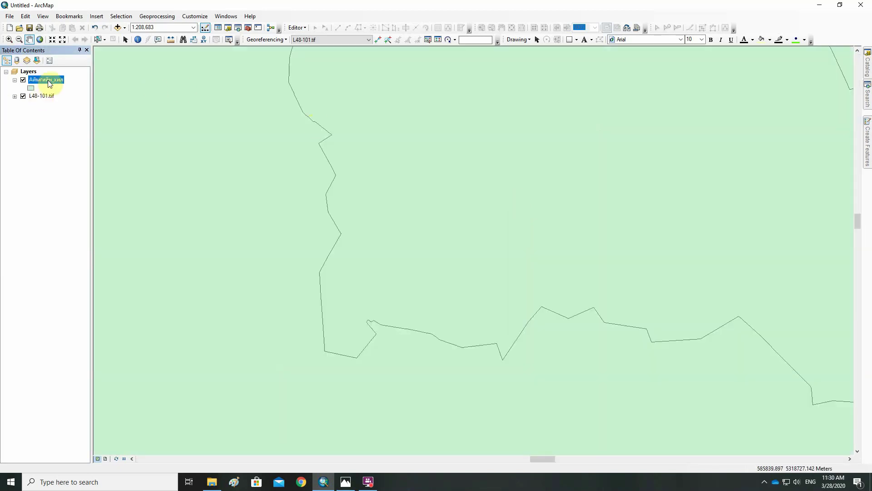
{"action": "left_click_drag", "start_coordinate": [45, 99], "coordinate": [47, 76]}
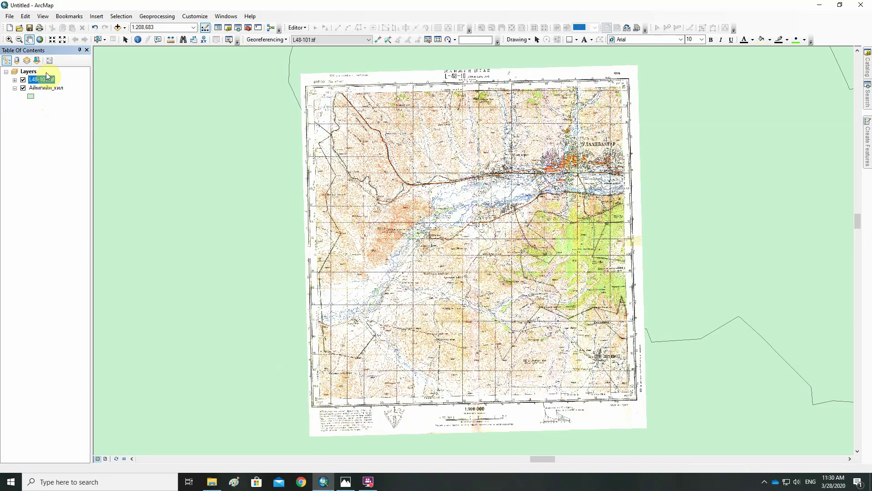
Compare the raster's location within the full Аймгийн_хил layer against the 100 nominkulator.jpg sheet index in Photos, and examine the raster area up close in ArcMap
{"action": "right_click", "coordinate": [46, 87]}
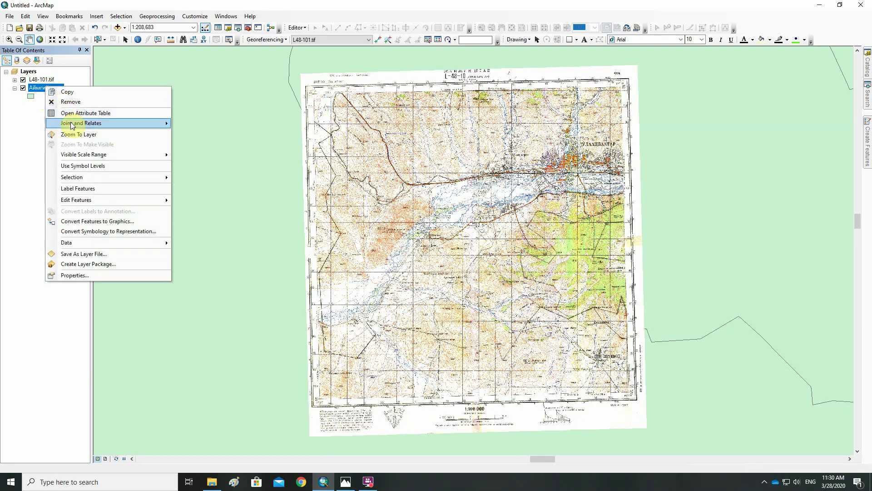
{"action": "left_click", "coordinate": [77, 135]}
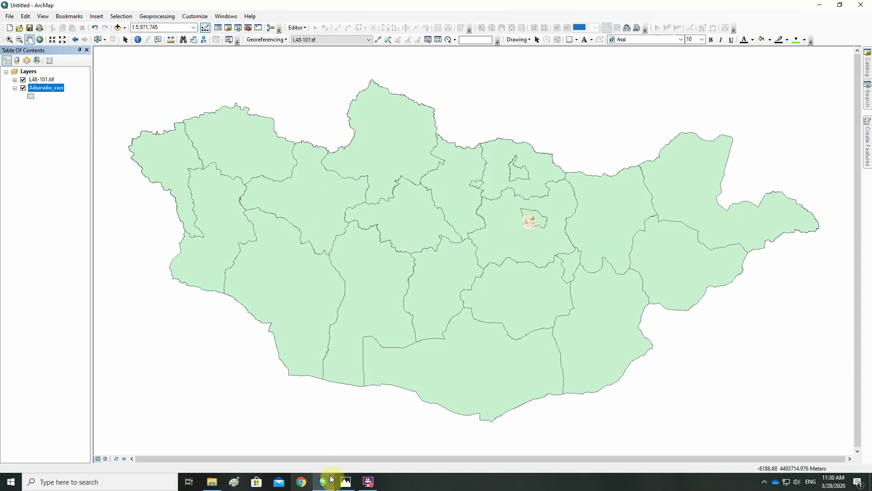
{"action": "left_click", "coordinate": [346, 482]}
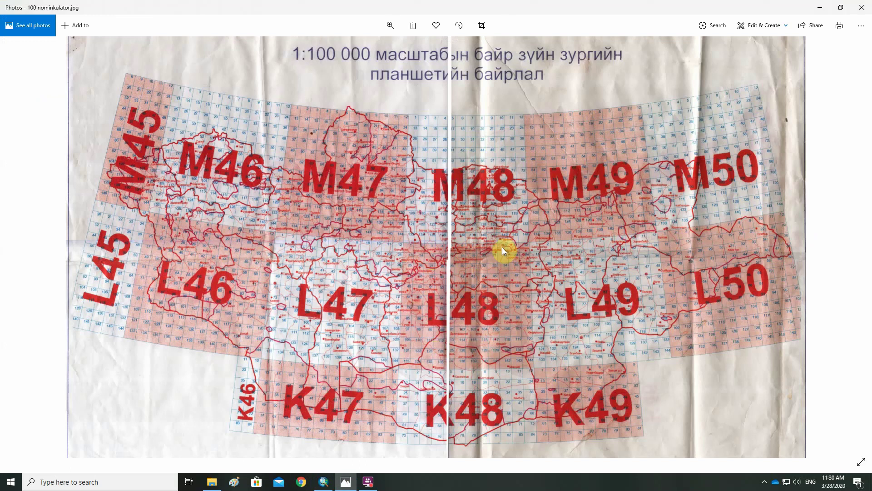
{"action": "left_click", "coordinate": [323, 481]}
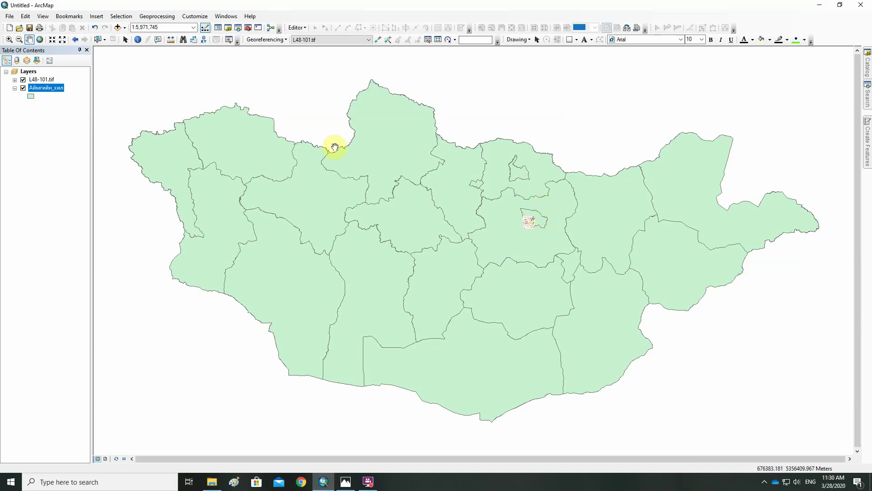
{"action": "left_click", "coordinate": [9, 39]}
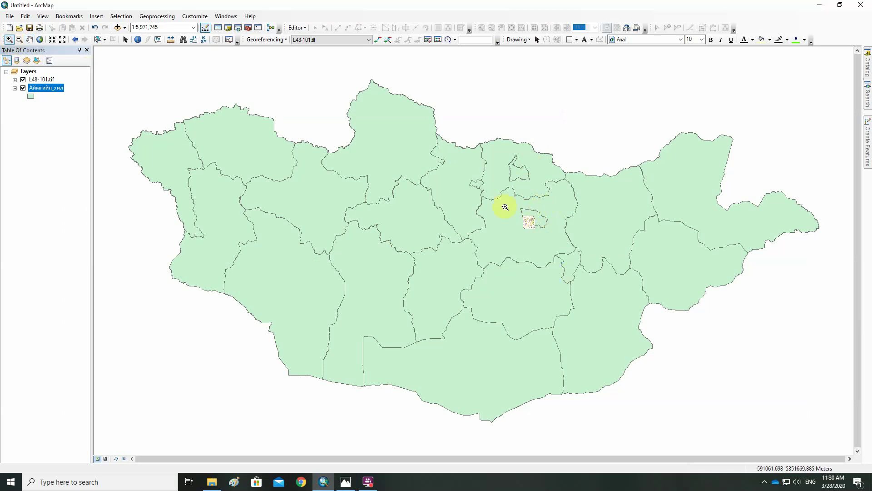
{"action": "left_click_drag", "start_coordinate": [505, 207], "coordinate": [566, 245]}
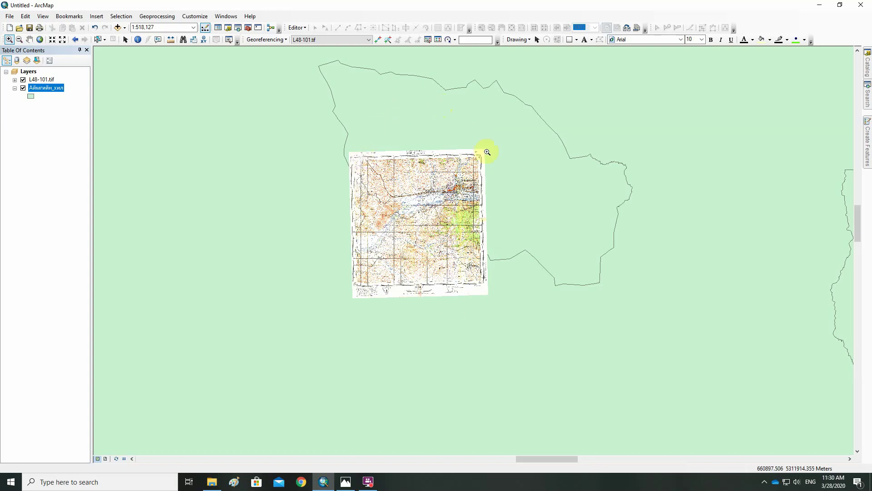
Examine the Ulaanbaatar area and sheet heading of L48-101.tif up close, and return to the full extent of the Аймгийн_хил layer
{"action": "left_click_drag", "start_coordinate": [384, 175], "coordinate": [460, 229]}
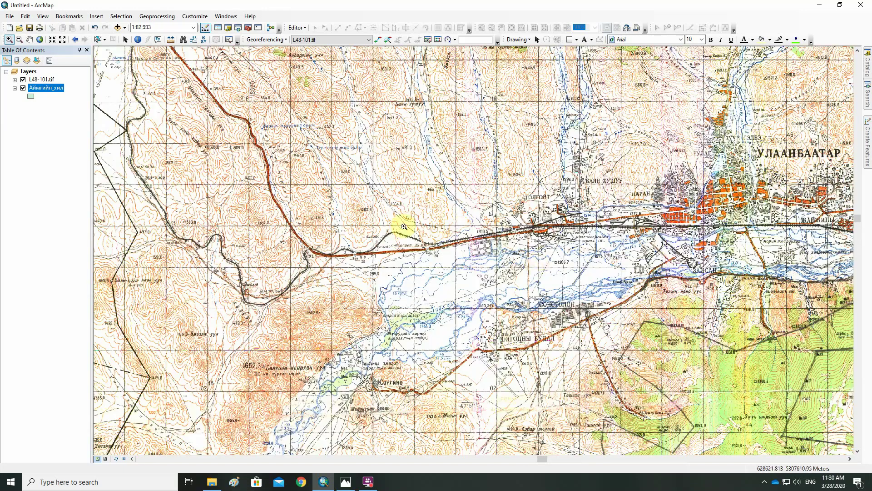
{"action": "left_click_drag", "start_coordinate": [410, 210], "coordinate": [396, 331]}
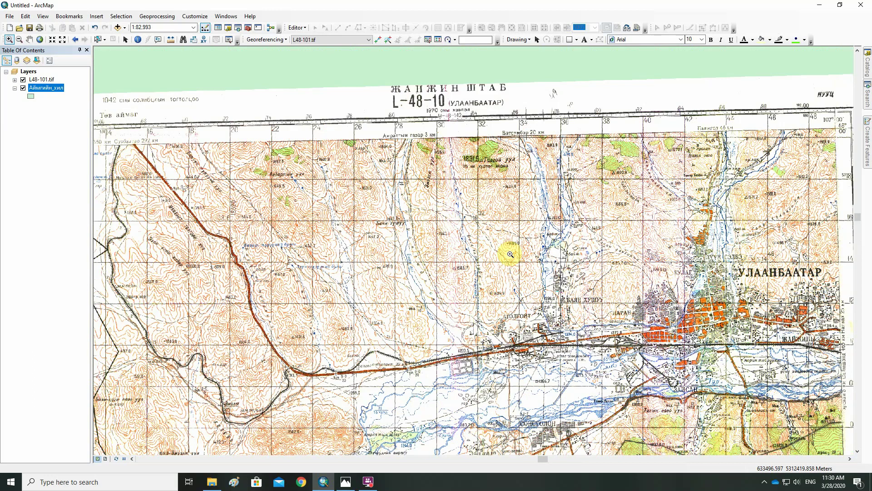
{"action": "mouse_move", "coordinate": [421, 258]}
{"action": "left_mouse_down"}
{"action": "mouse_move", "coordinate": [383, 255]}
{"action": "mouse_move", "coordinate": [418, 249]}
{"action": "left_mouse_up"}
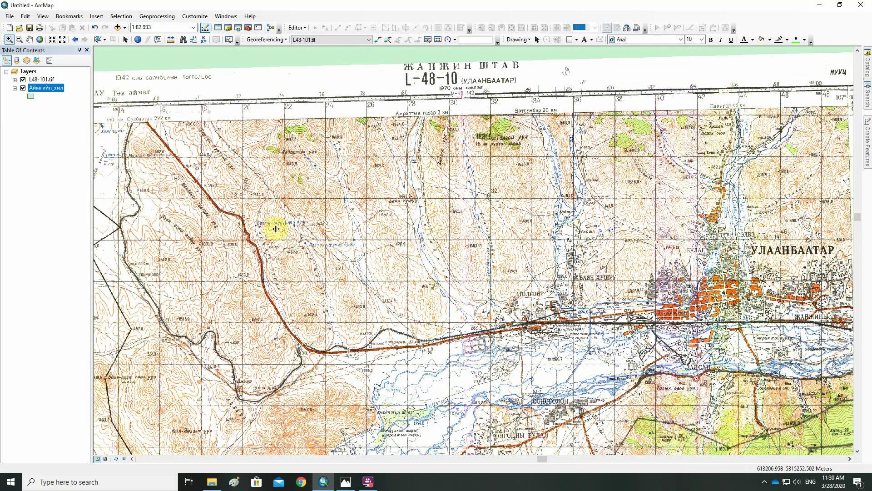
{"action": "right_click", "coordinate": [40, 88]}
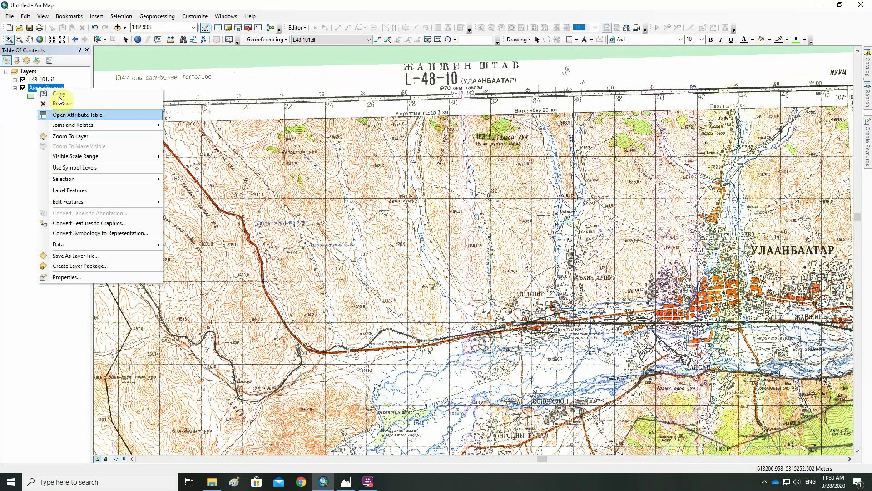
{"action": "left_click", "coordinate": [69, 136]}
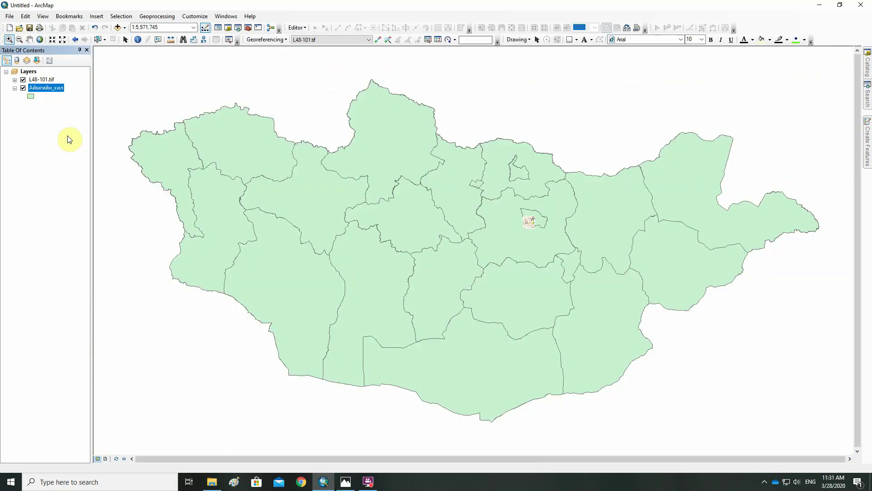
Remove the Аймгийн_хил boundary layer and the L48-101.tif raster from the map
{"action": "right_click", "coordinate": [40, 89]}
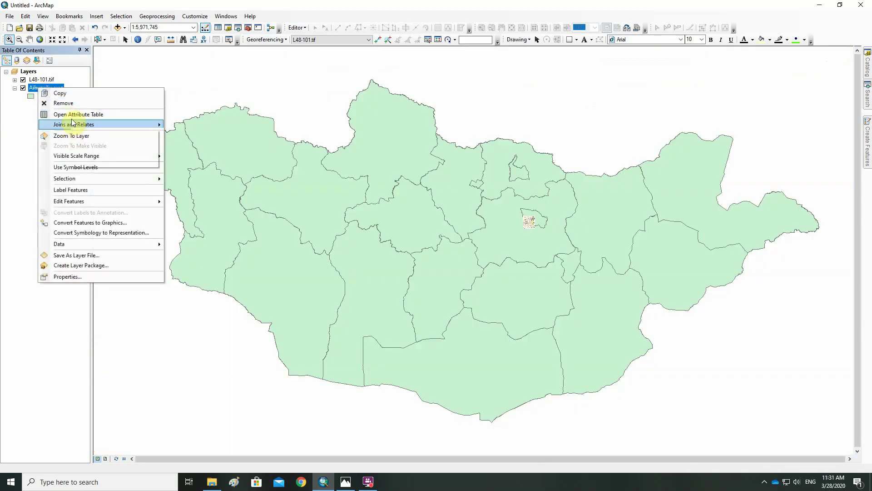
{"action": "left_click", "coordinate": [64, 102]}
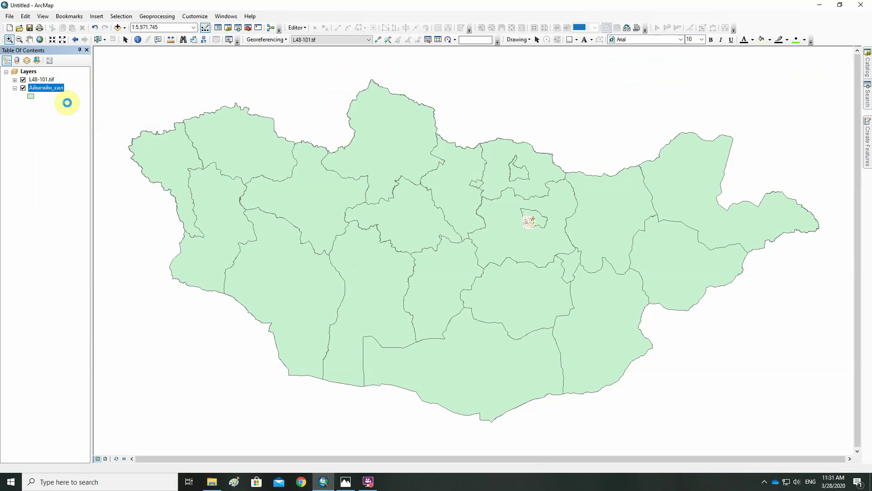
{"action": "right_click", "coordinate": [35, 80]}
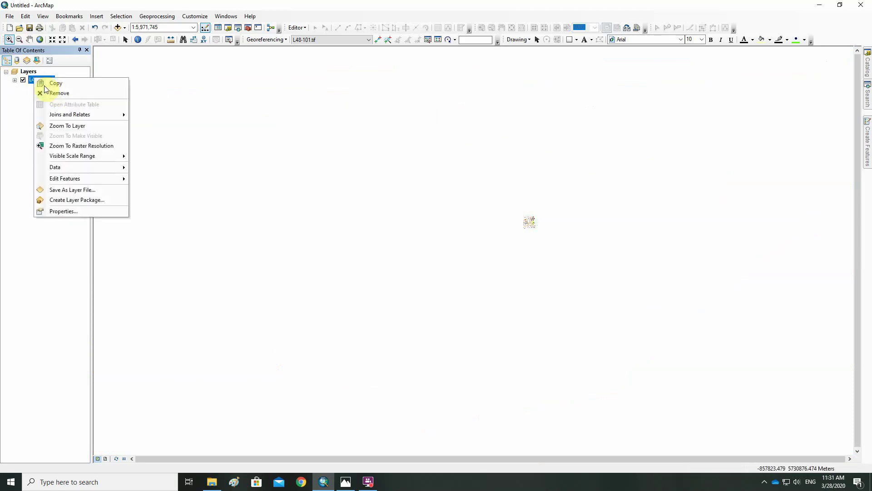
{"action": "left_click", "coordinate": [67, 126]}
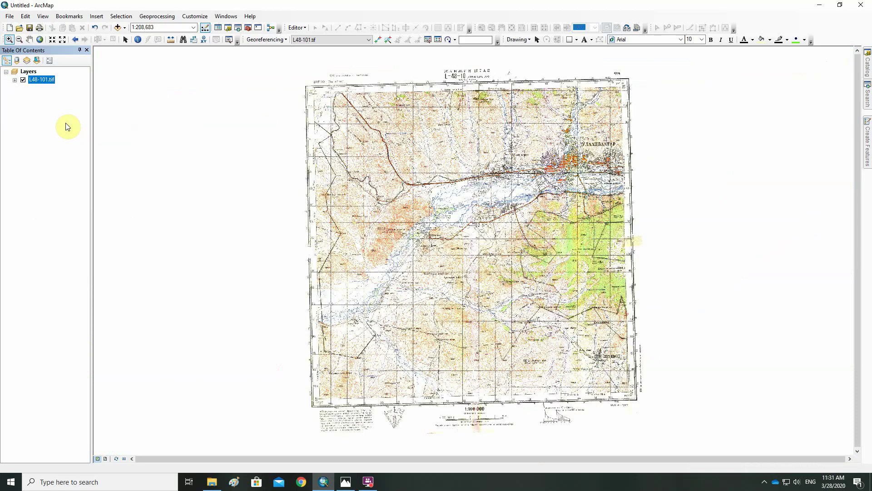
{"action": "right_click", "coordinate": [38, 82]}
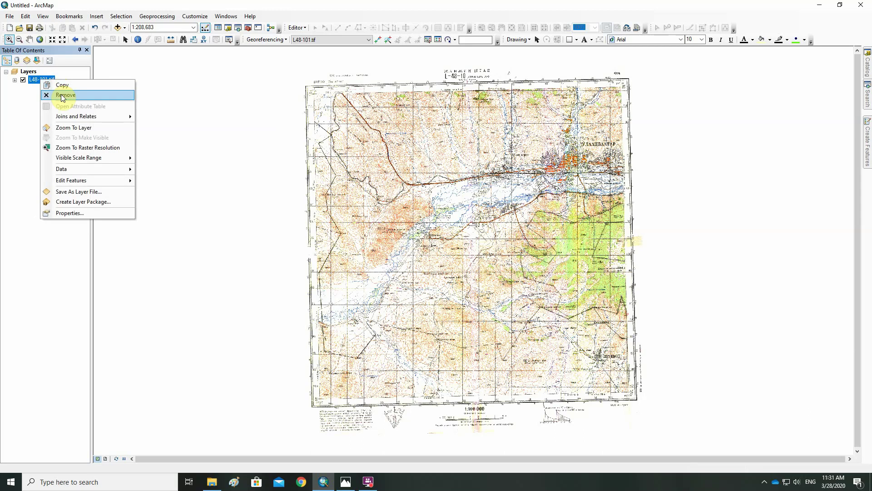
{"action": "left_click", "coordinate": [61, 94]}
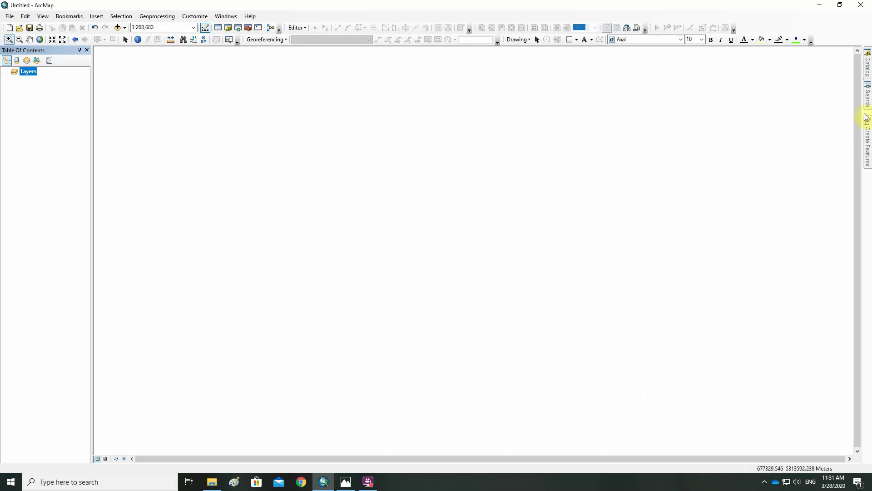
Add the unreferenced raster L48-11.TIF from the Topo folder to view it, and remove it from the map
{"action": "left_click", "coordinate": [868, 67]}
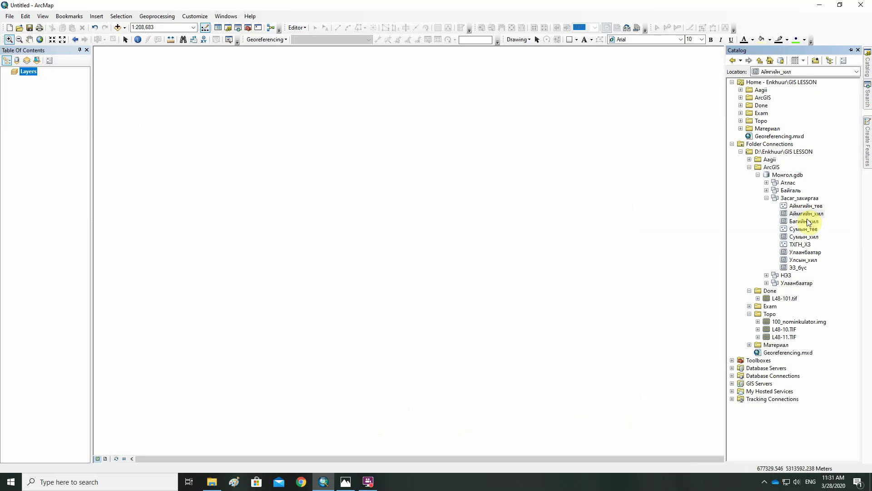
{"action": "mouse_move", "coordinate": [786, 340]}
{"action": "left_mouse_down"}
{"action": "mouse_move", "coordinate": [527, 287]}
{"action": "mouse_move", "coordinate": [454, 280]}
{"action": "left_mouse_up"}
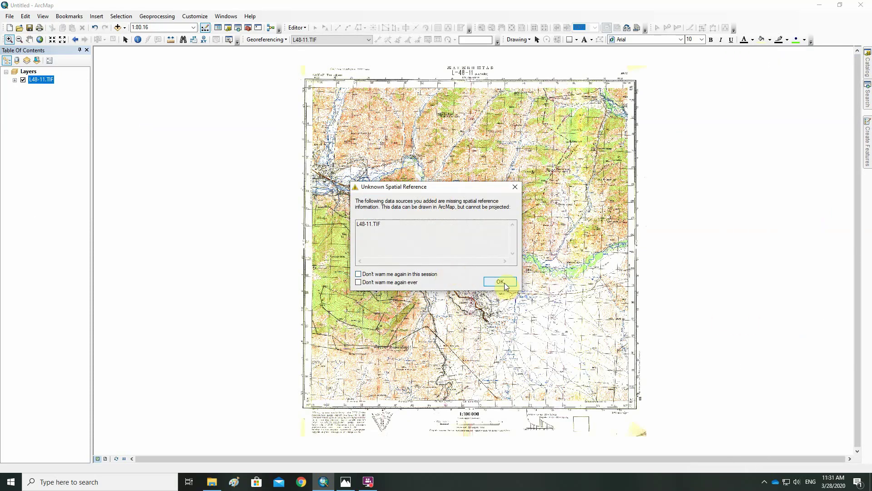
{"action": "left_click", "coordinate": [500, 282]}
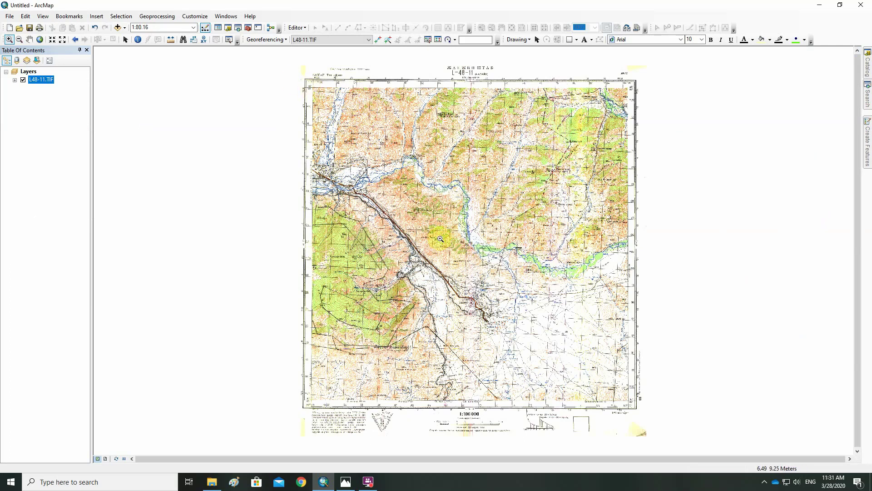
{"action": "left_click", "coordinate": [271, 40]}
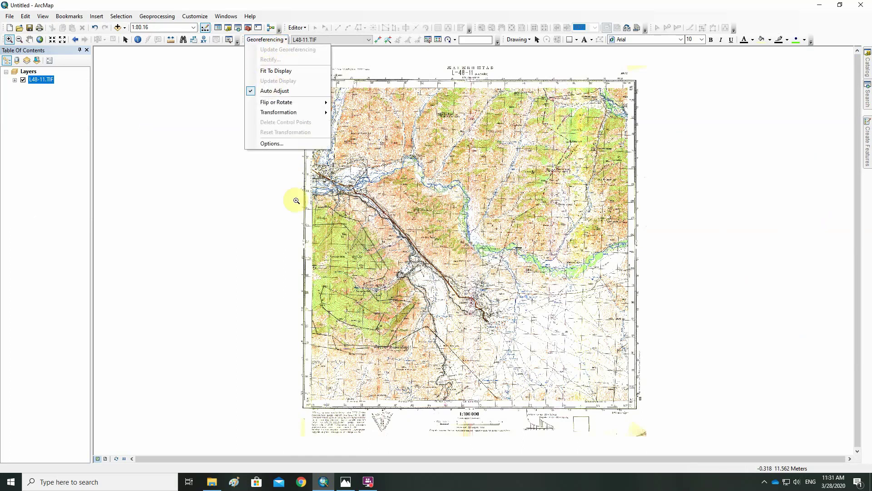
{"action": "left_click", "coordinate": [47, 81]}
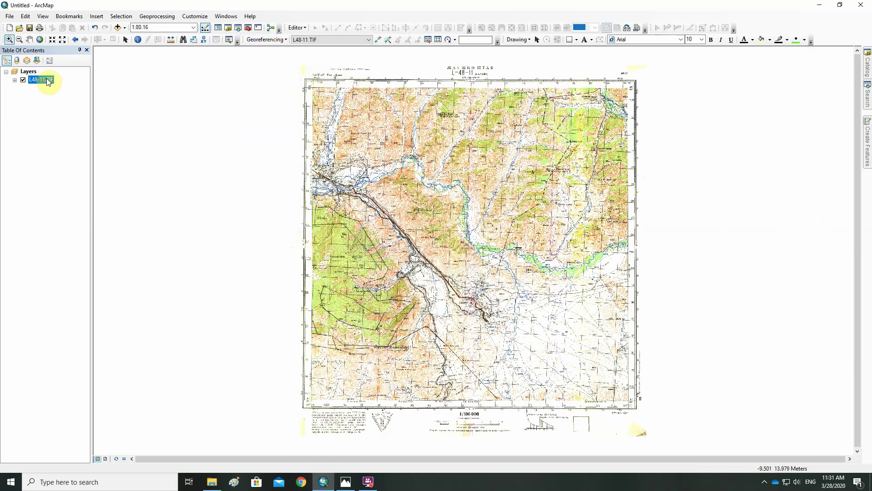
{"action": "right_click", "coordinate": [48, 81]}
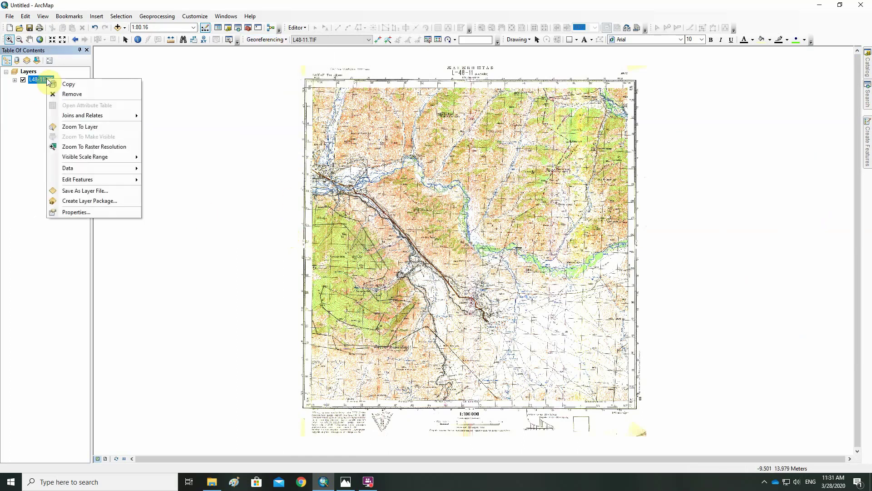
{"action": "left_click", "coordinate": [74, 94]}
Collapse the ArcGIS and Done folders in the catalog and add the rectified raster L48-101.tif from the Aagii folder
{"action": "left_click", "coordinate": [868, 64]}
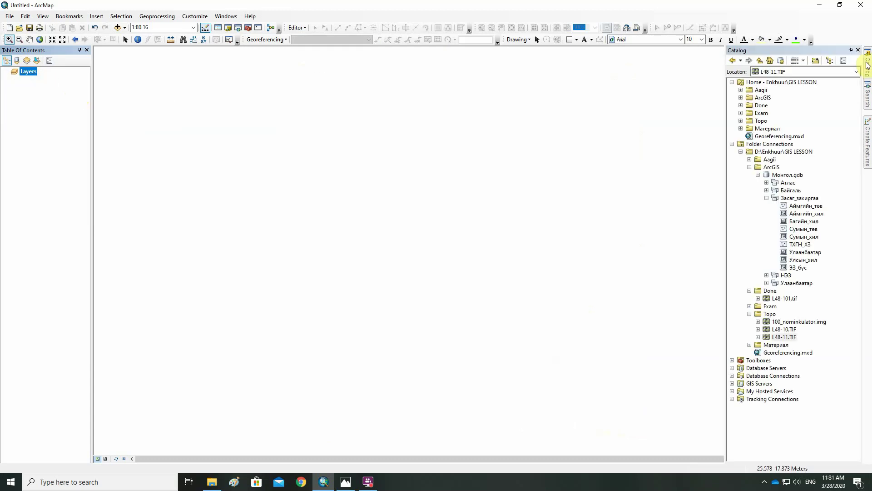
{"action": "left_click", "coordinate": [766, 198]}
{"action": "left_click", "coordinate": [758, 174]}
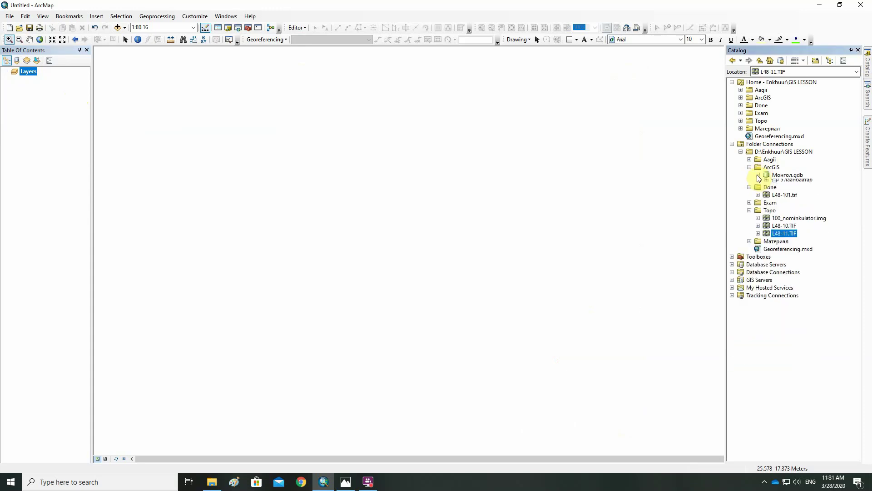
{"action": "left_click", "coordinate": [749, 167]}
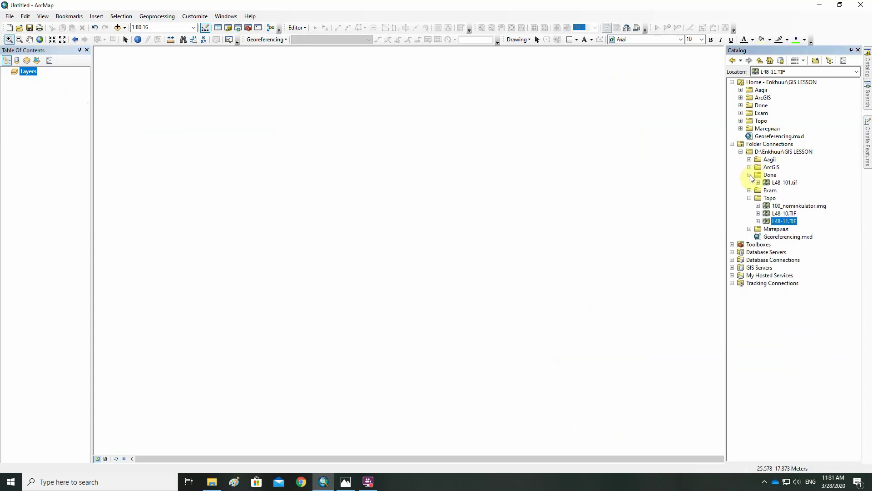
{"action": "left_click", "coordinate": [750, 174]}
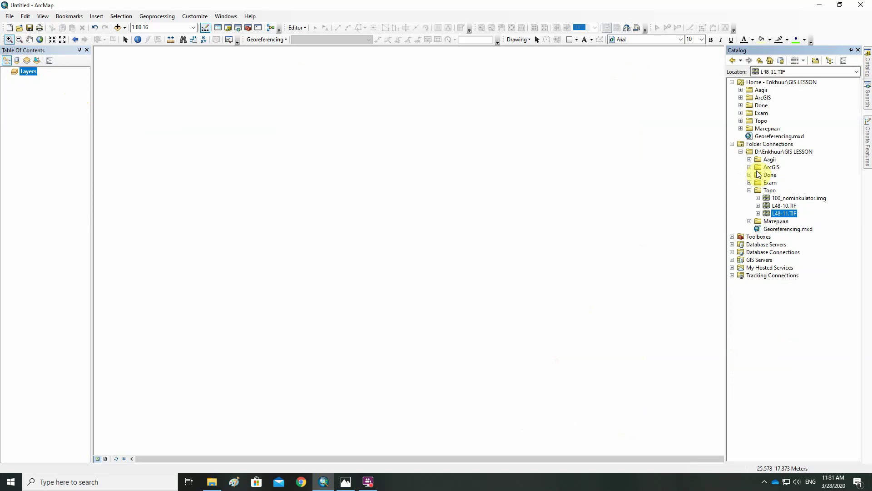
{"action": "left_click", "coordinate": [749, 159]}
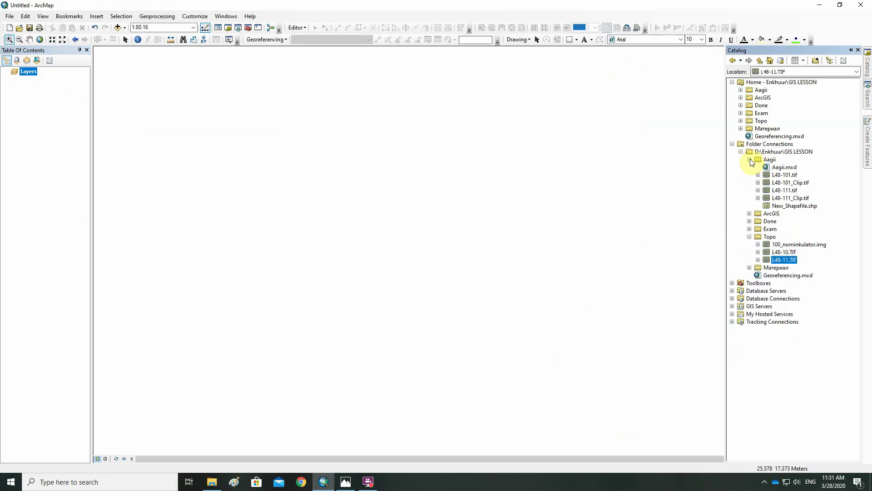
{"action": "left_click_drag", "start_coordinate": [784, 175], "coordinate": [510, 193]}
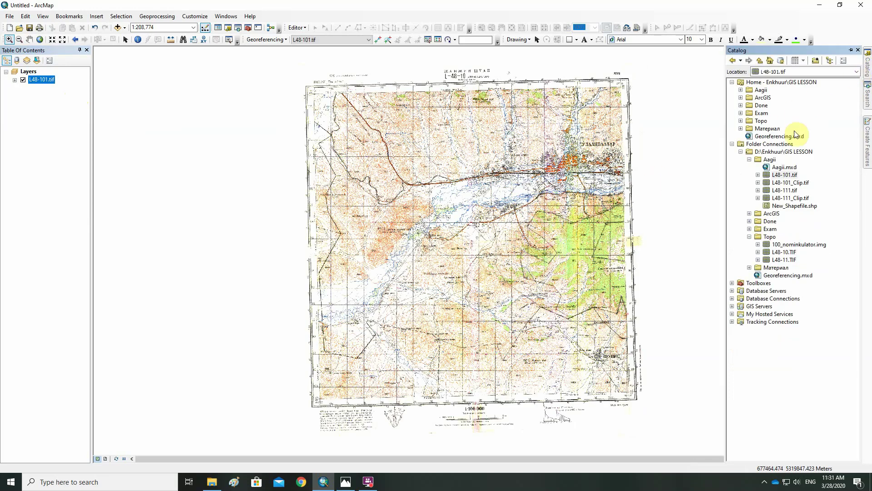
Add the rectified raster L48-111.tif from the Aagii folder and view both adjoining sheets around their shared edge
{"action": "left_click", "coordinate": [793, 191]}
{"action": "left_click_drag", "start_coordinate": [792, 193], "coordinate": [668, 190]}
{"action": "left_click_drag", "start_coordinate": [633, 226], "coordinate": [467, 224]}
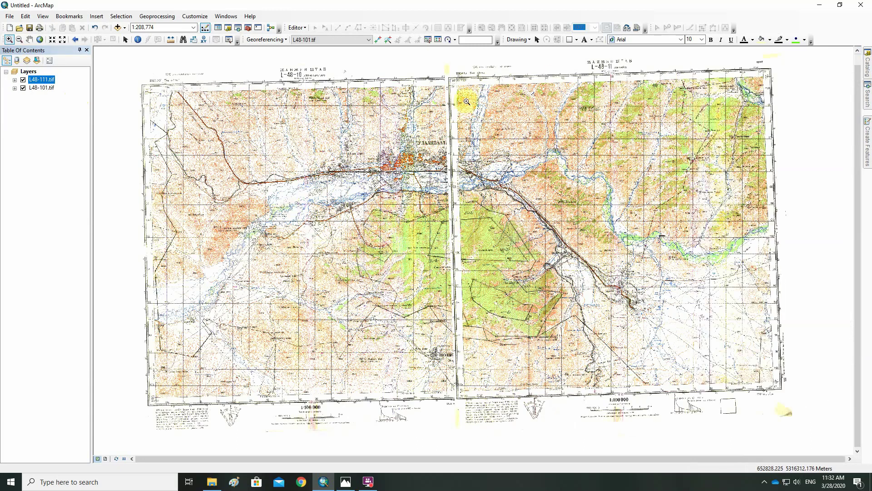
{"action": "left_click", "coordinate": [464, 145]}
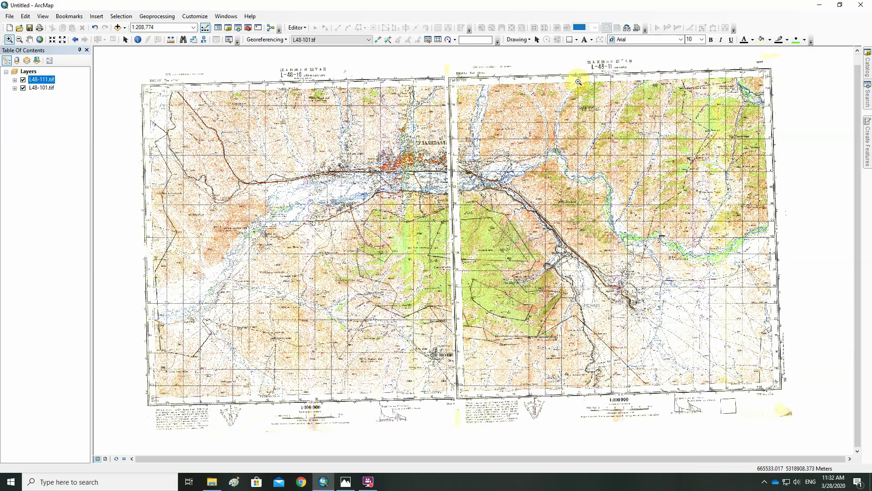